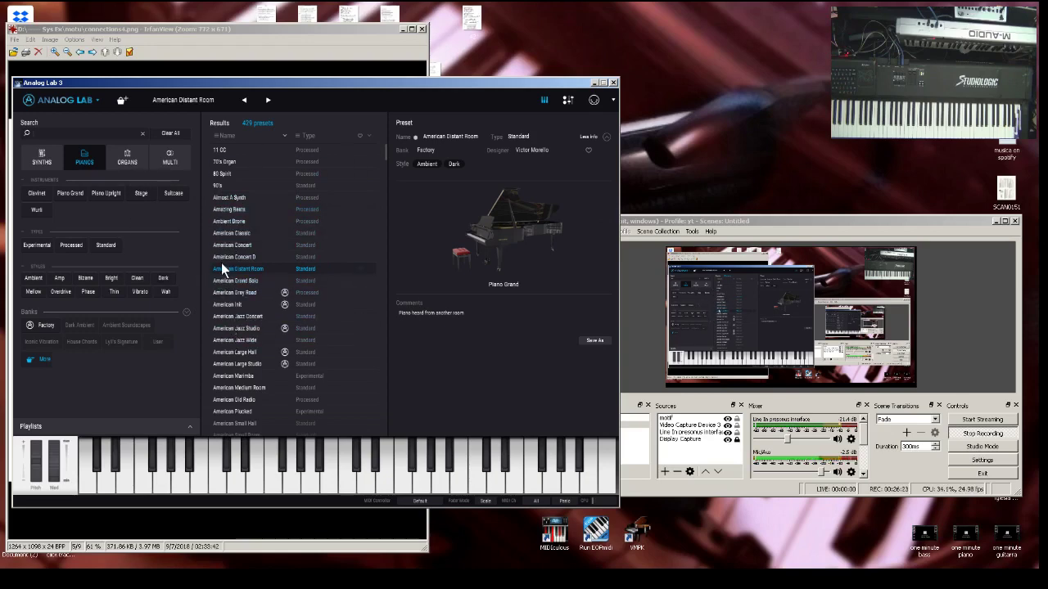
Minimize Analog Lab and show the keyboard cameras with the OBS scene piano rec before returning to the pantalla scene
{"action": "left_click", "coordinate": [595, 83]}
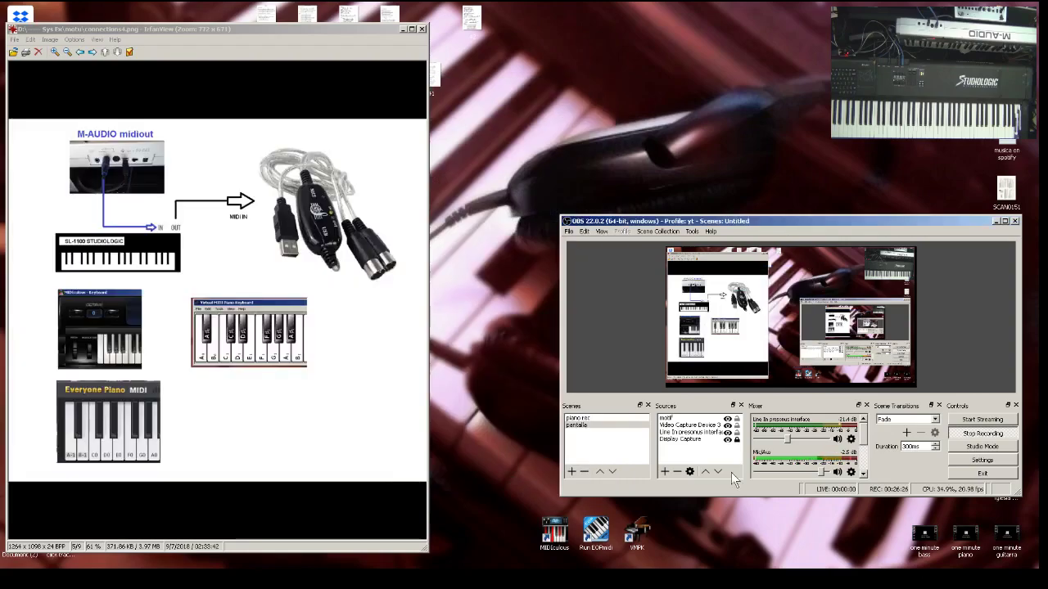
{"action": "left_click", "coordinate": [591, 419]}
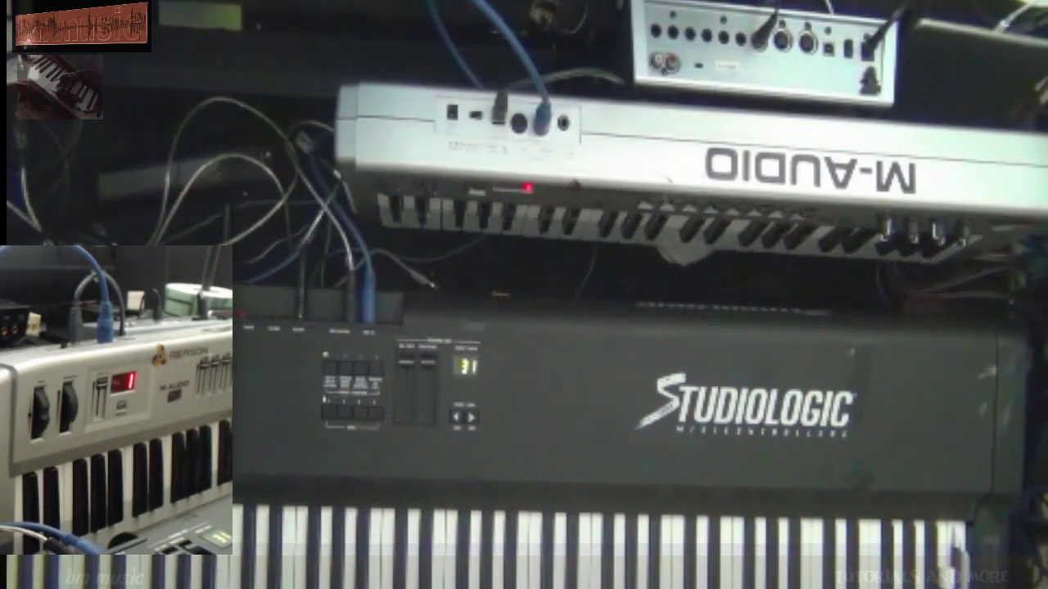
{"action": "left_click", "coordinate": [584, 425]}
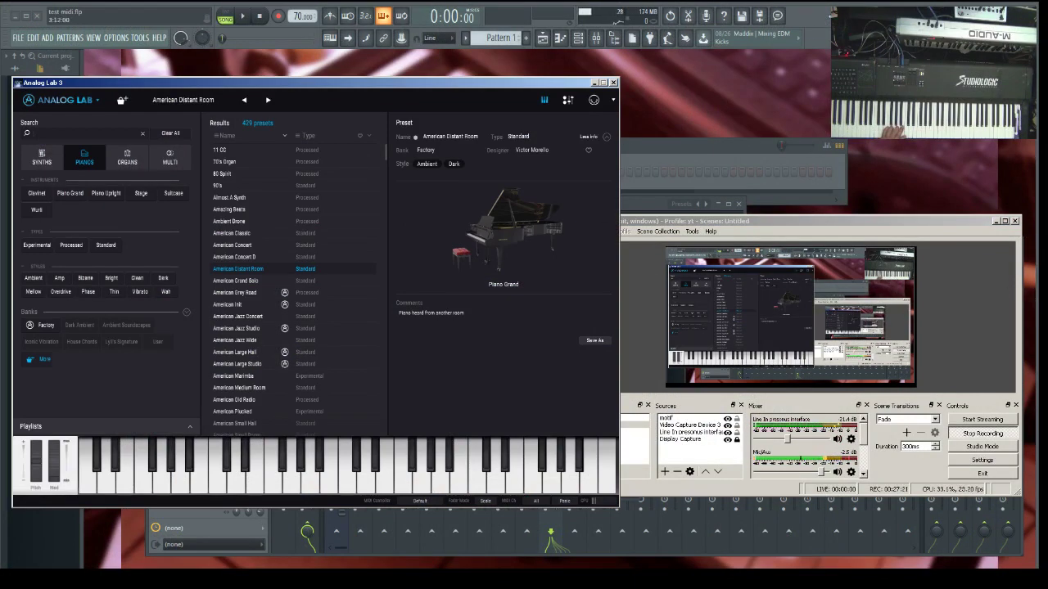
Switch to FL Studio, select the REC track in the mixer and check the AudioBox 1818VSL input mixer
{"action": "key", "text": "alt+Tab"}
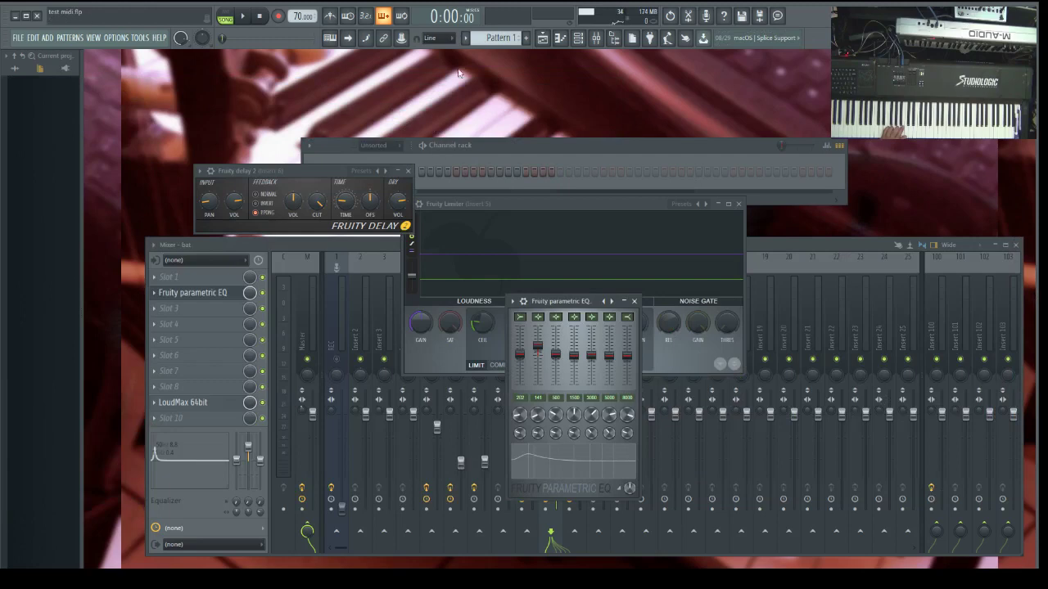
{"action": "left_click", "coordinate": [596, 38]}
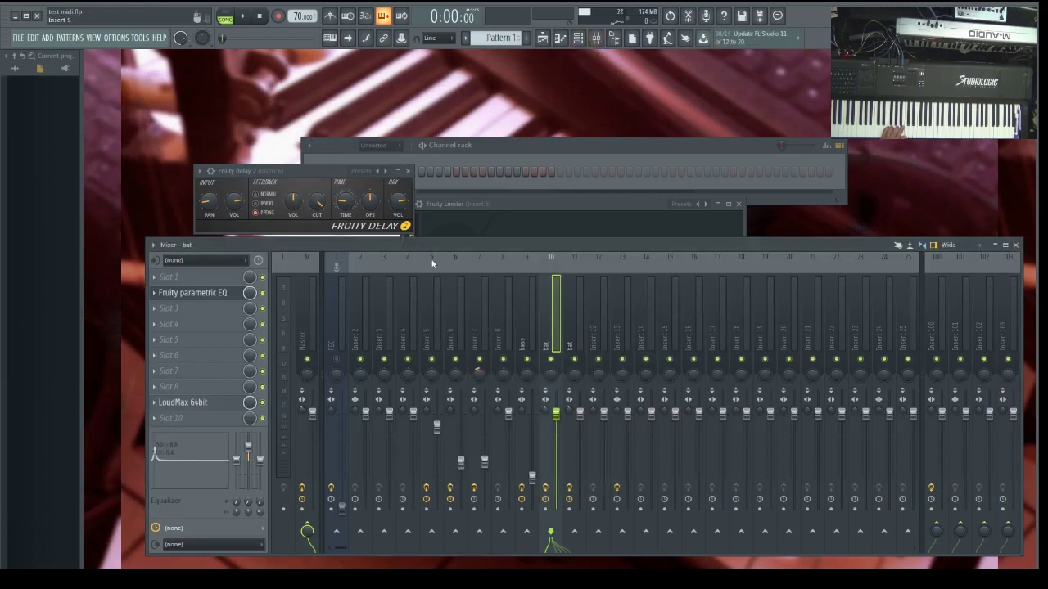
{"action": "left_click", "coordinate": [338, 291]}
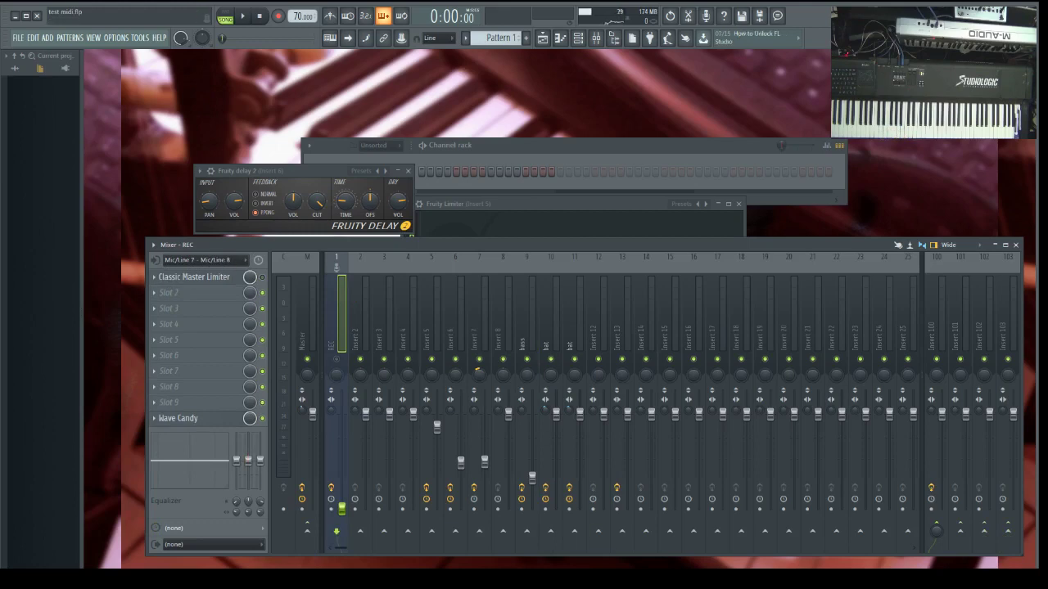
{"action": "key", "text": "alt+Tab"}
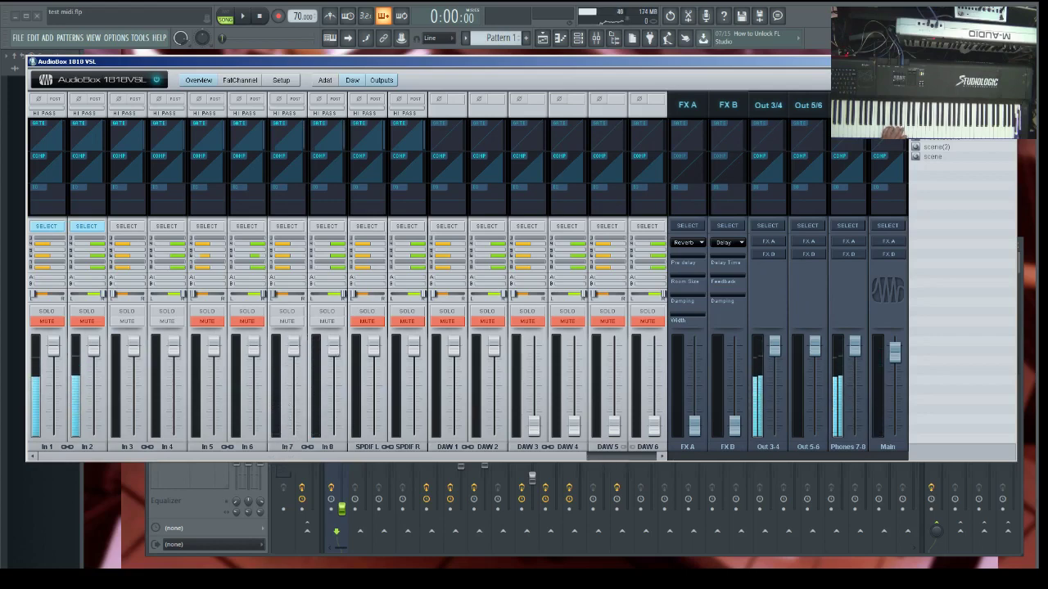
{"action": "key", "text": "alt+Tab"}
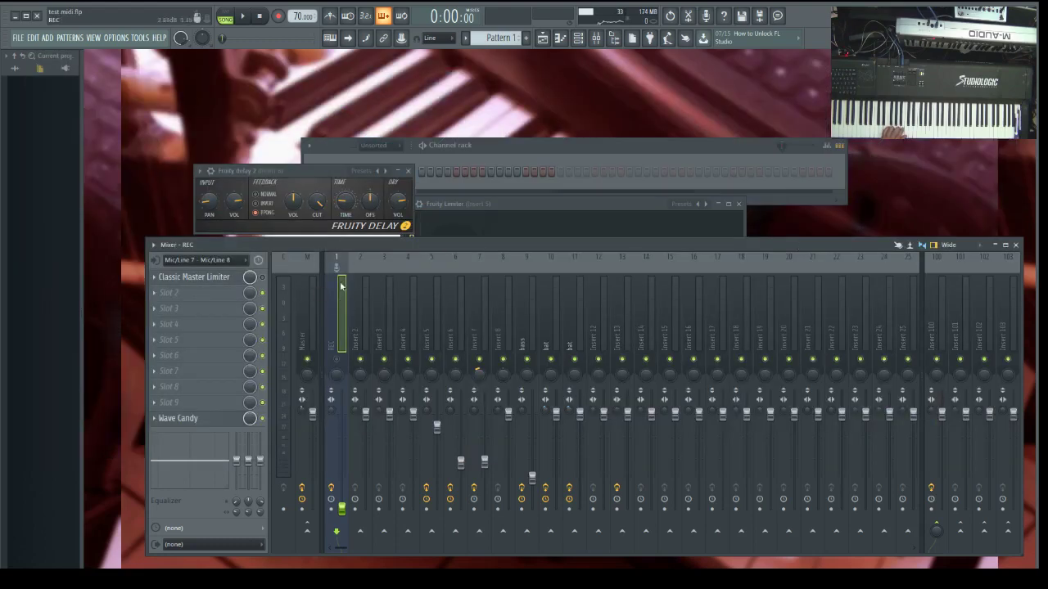
Reset the volume of the REC mixer track and arm it for audio recording
{"action": "right_click", "coordinate": [279, 17]}
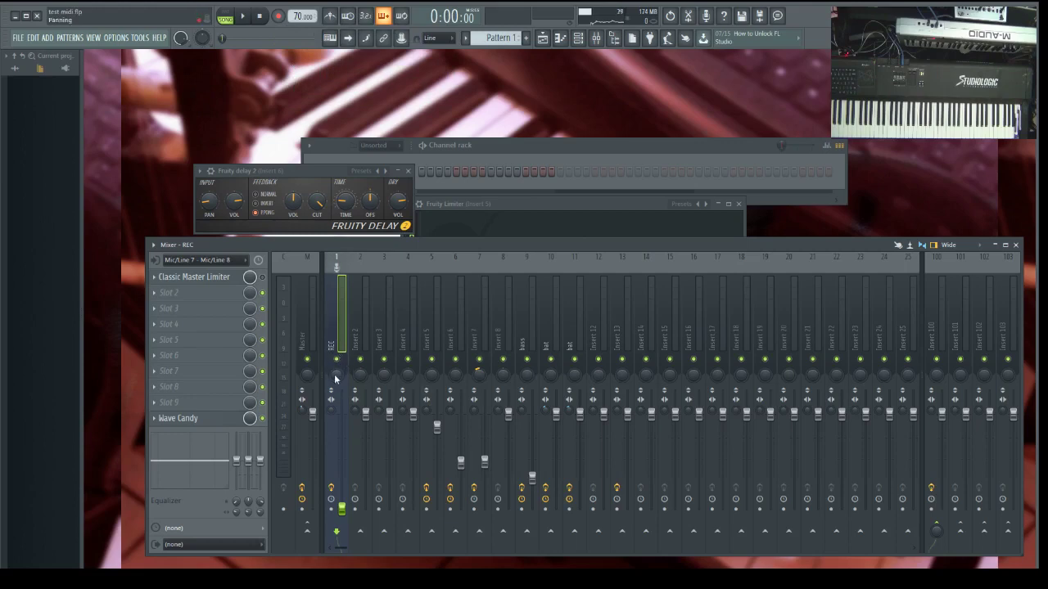
{"action": "right_click", "coordinate": [341, 509]}
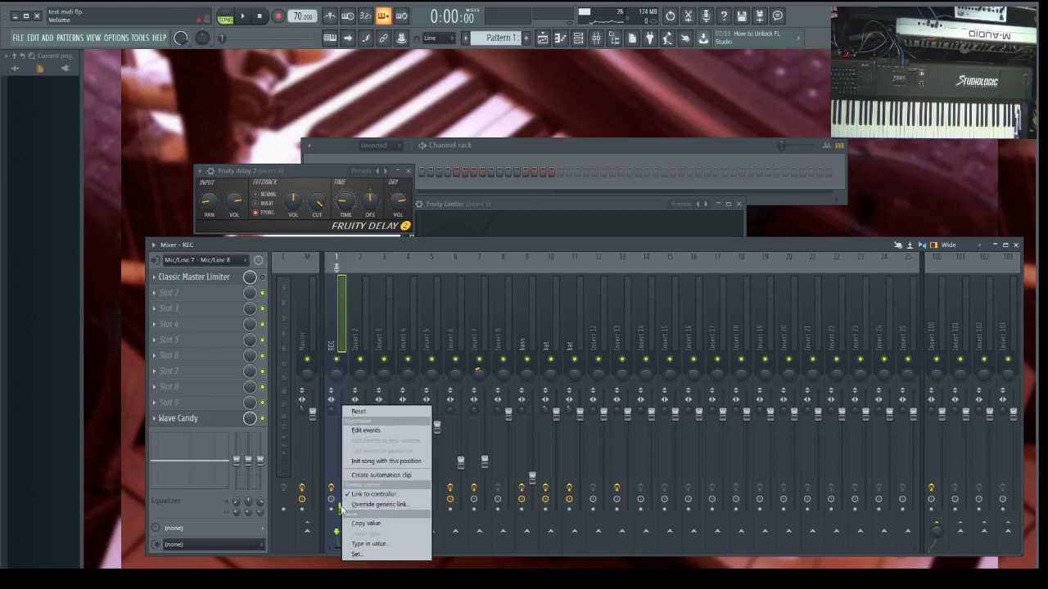
{"action": "left_click", "coordinate": [375, 413]}
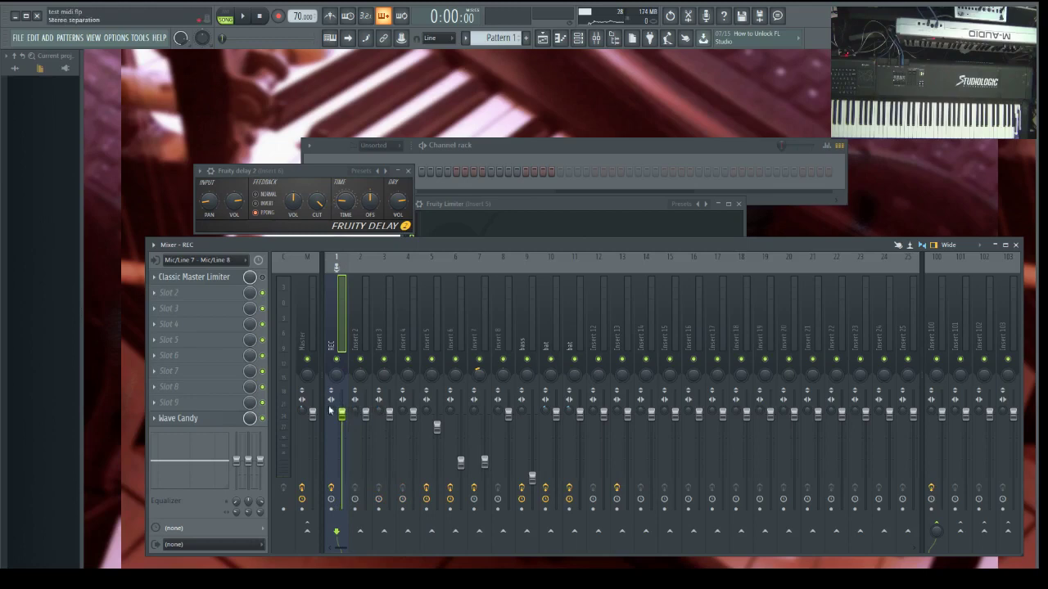
{"action": "left_click", "coordinate": [331, 509]}
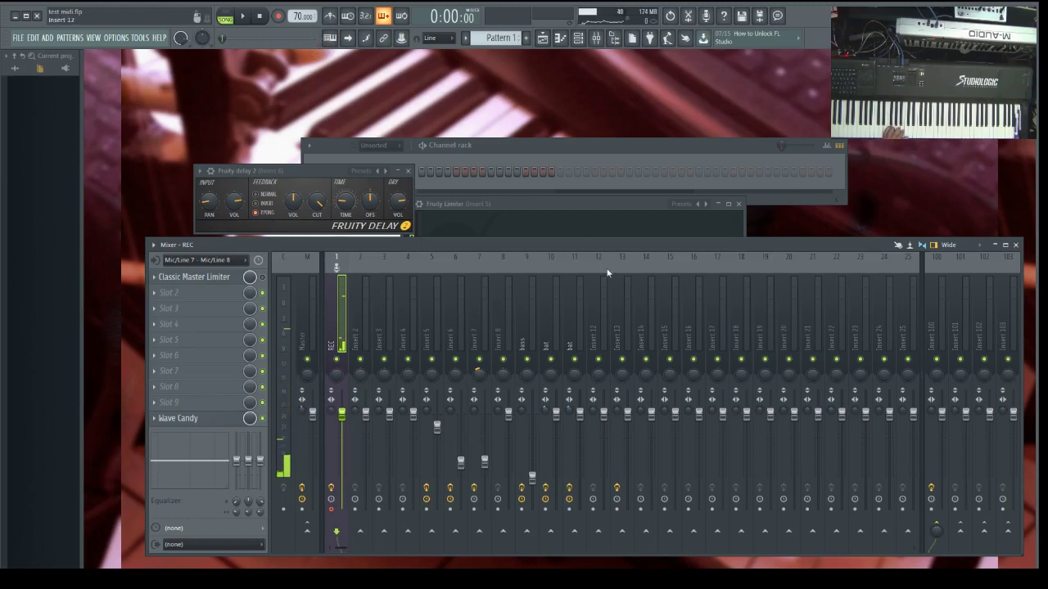
Record a short audio take of the keyboard through the REC track and stop the transport
{"action": "left_click", "coordinate": [243, 16]}
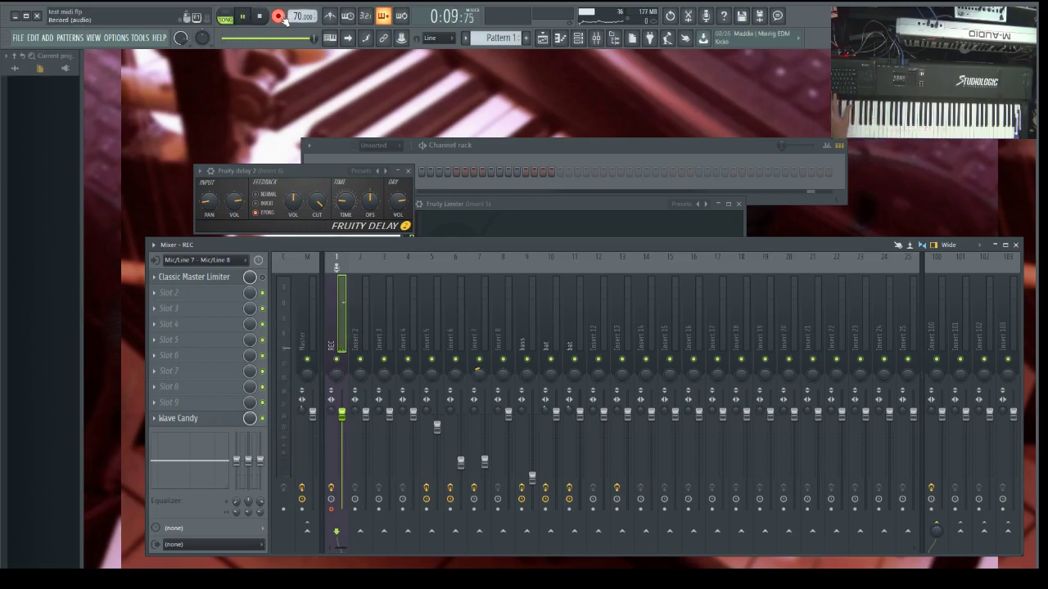
{"action": "left_click", "coordinate": [279, 18]}
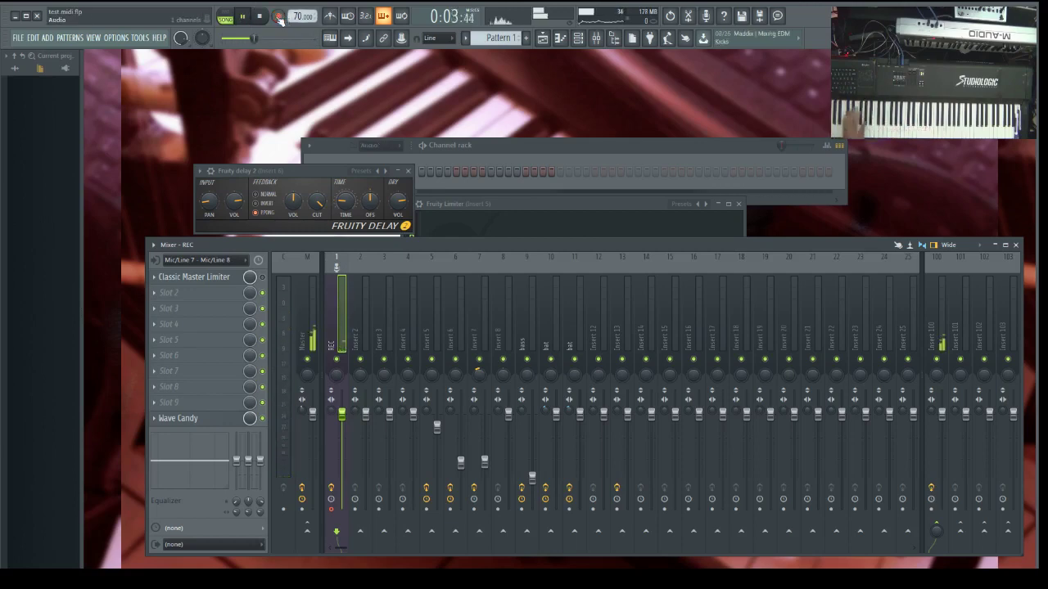
{"action": "left_click", "coordinate": [261, 17]}
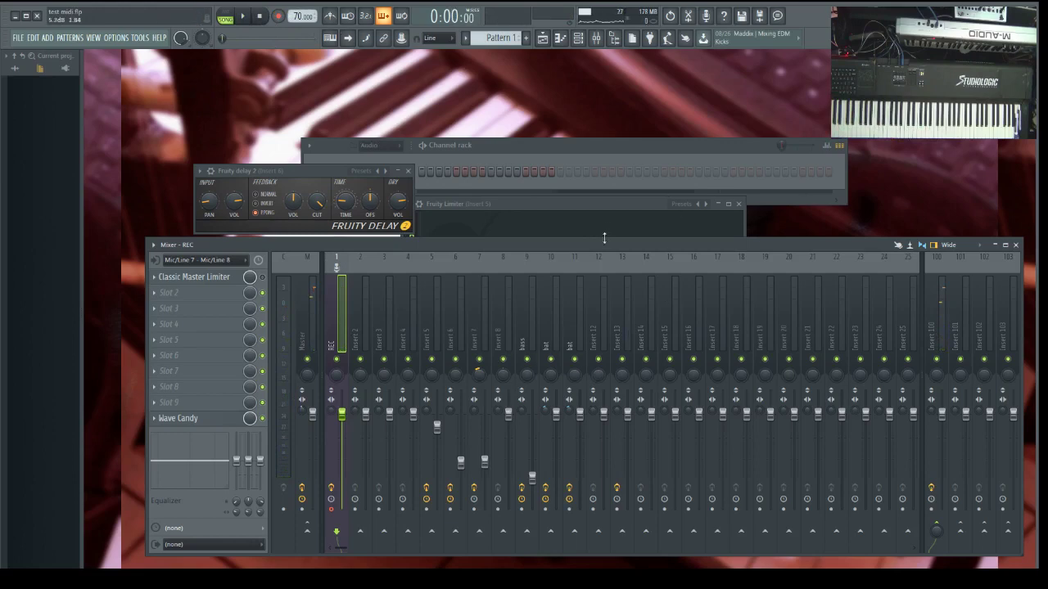
Try to place Pattern 1 in the playlist and play the arrangement
{"action": "left_click", "coordinate": [543, 39]}
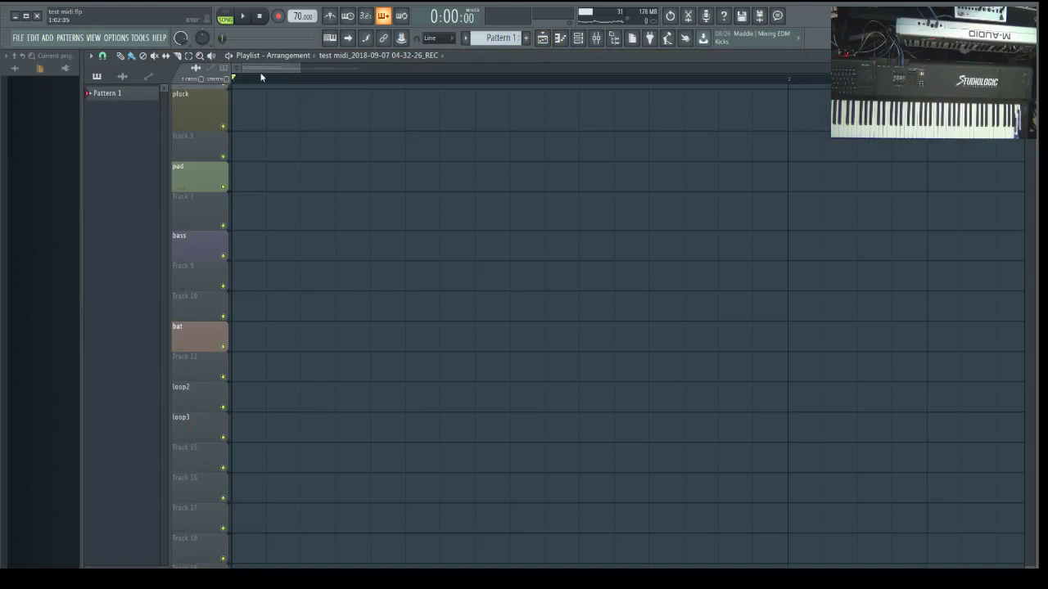
{"action": "left_click", "coordinate": [119, 95]}
{"action": "left_click_drag", "start_coordinate": [121, 95], "coordinate": [237, 101]}
{"action": "right_click", "coordinate": [315, 117]}
{"action": "key", "text": "space"}
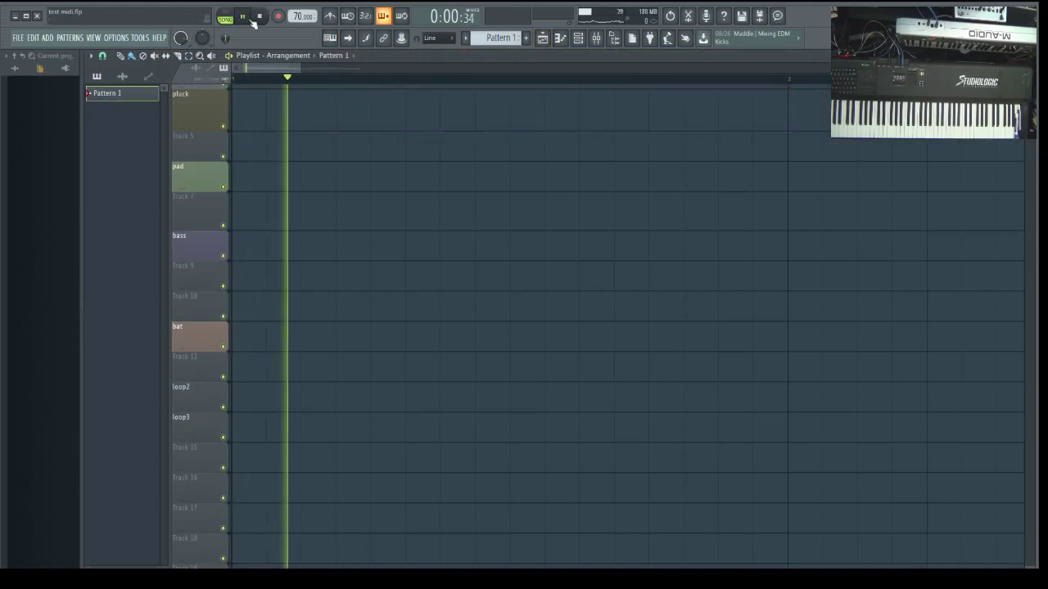
{"action": "left_click", "coordinate": [260, 17]}
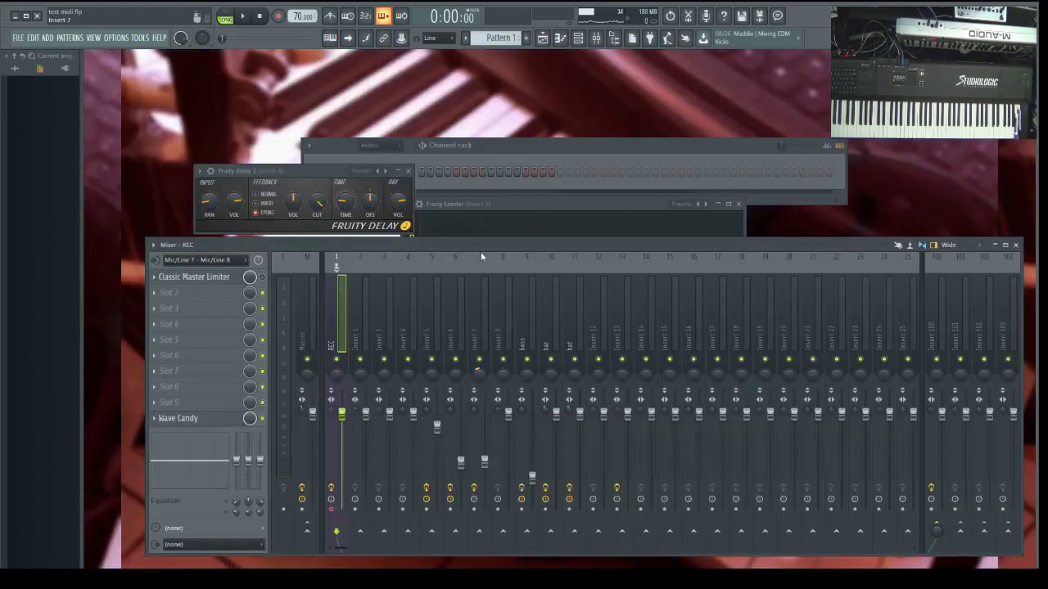
Display all channels in the channel rack and open the recorded audio channel's settings, moving its window clear of the rack
{"action": "left_click_drag", "start_coordinate": [486, 253], "coordinate": [491, 293]}
{"action": "left_click", "coordinate": [518, 146]}
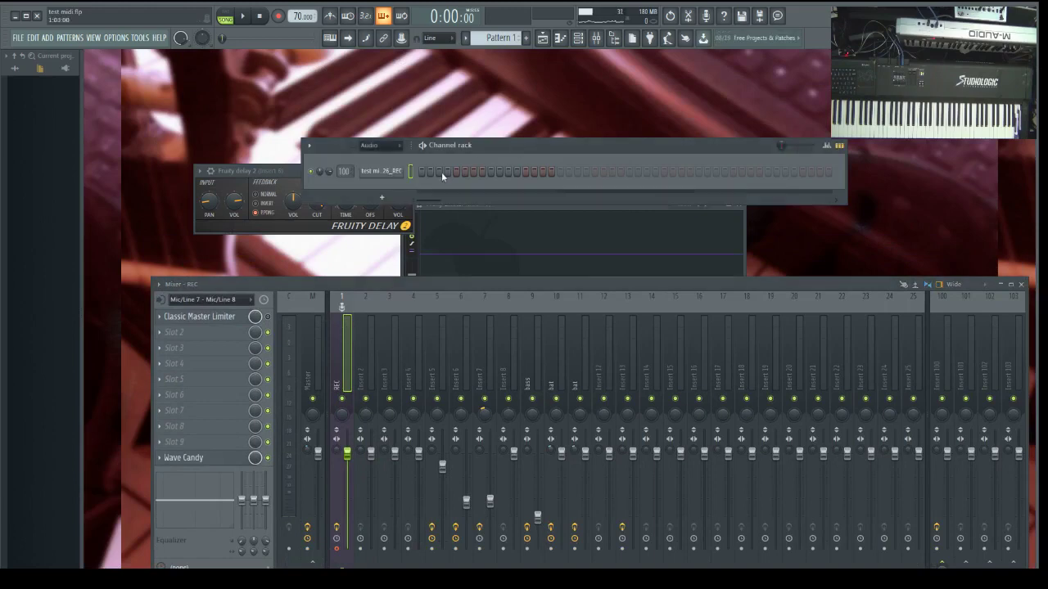
{"action": "left_click", "coordinate": [370, 148]}
{"action": "left_click", "coordinate": [395, 160]}
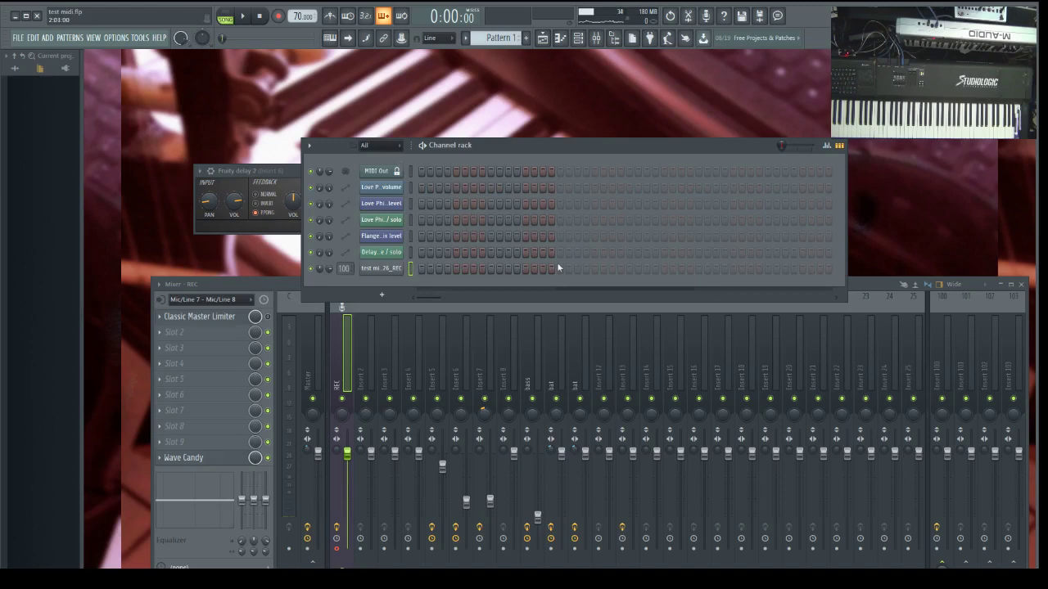
{"action": "left_click", "coordinate": [386, 270]}
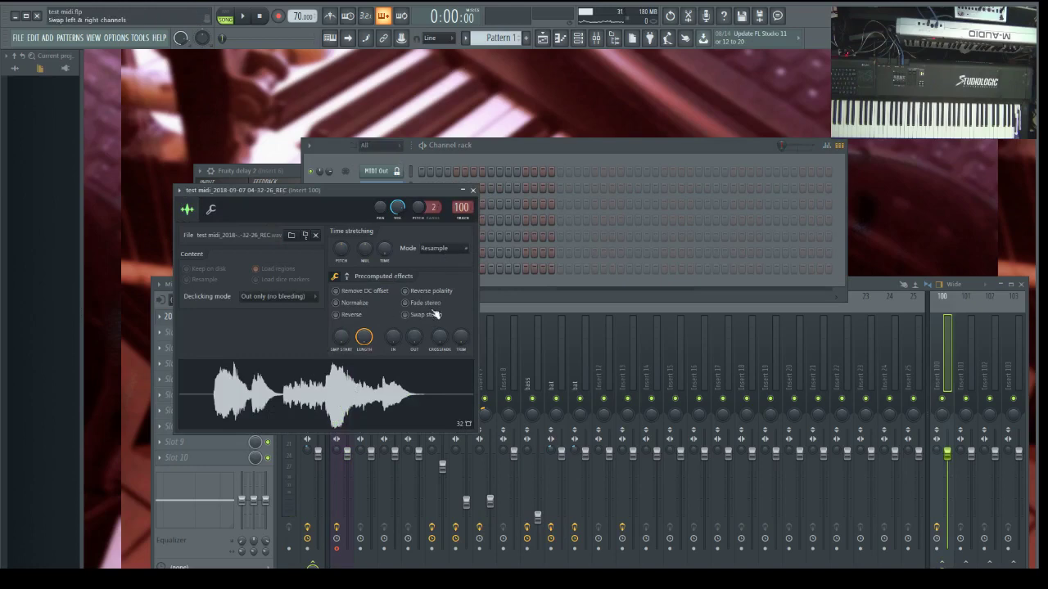
{"action": "left_click_drag", "start_coordinate": [446, 197], "coordinate": [753, 330]}
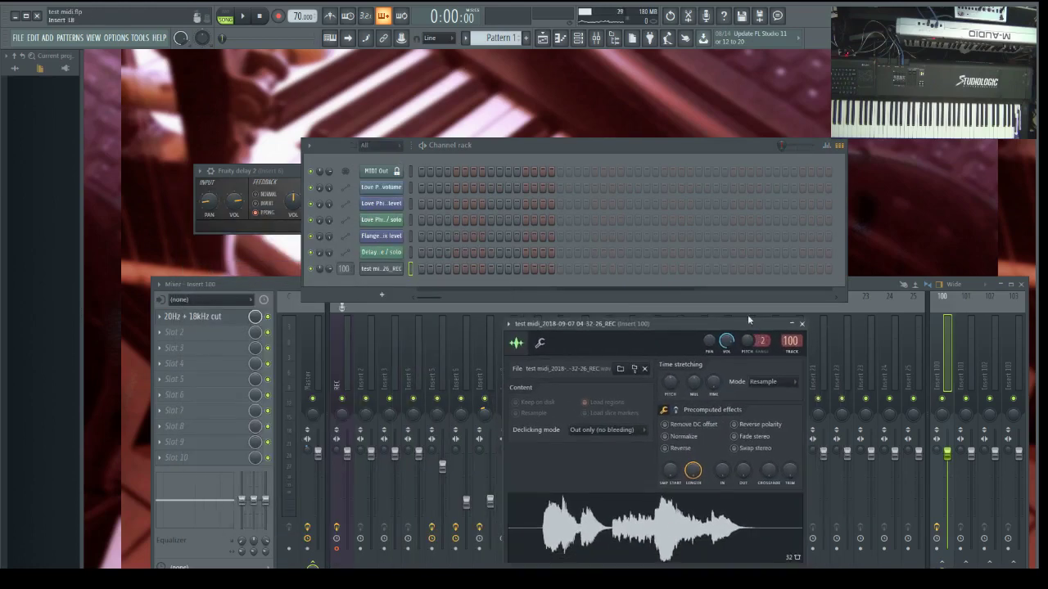
Select the recorded audio channel and place its clip at the start of the pluck track in the playlist
{"action": "left_click", "coordinate": [541, 39]}
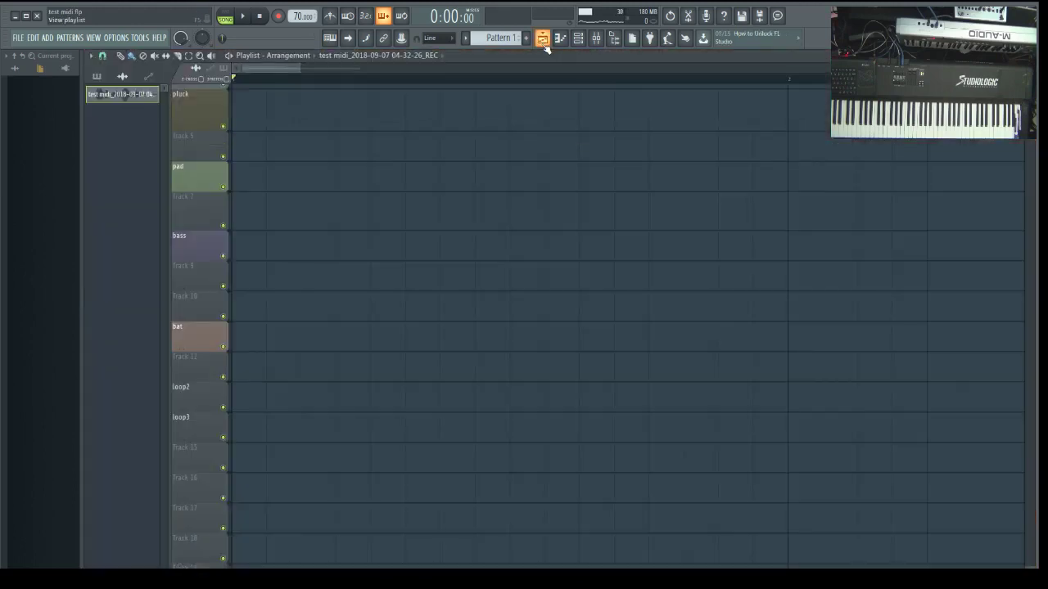
{"action": "left_click", "coordinate": [578, 38]}
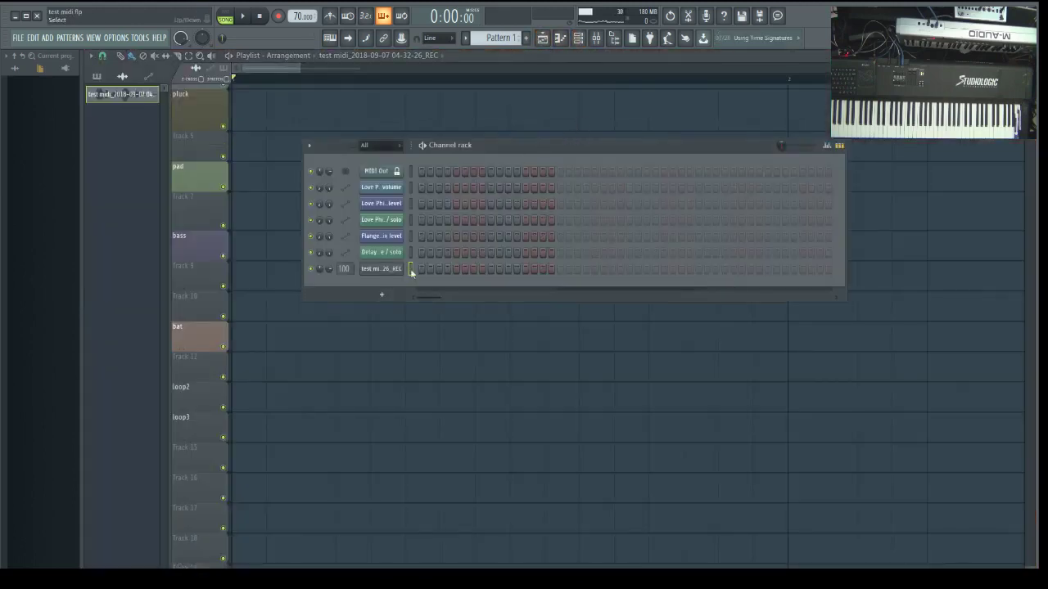
{"action": "left_click", "coordinate": [391, 275]}
{"action": "left_click", "coordinate": [279, 119]}
{"action": "left_click_drag", "start_coordinate": [280, 117], "coordinate": [281, 115]}
{"action": "left_click_drag", "start_coordinate": [347, 112], "coordinate": [300, 113]}
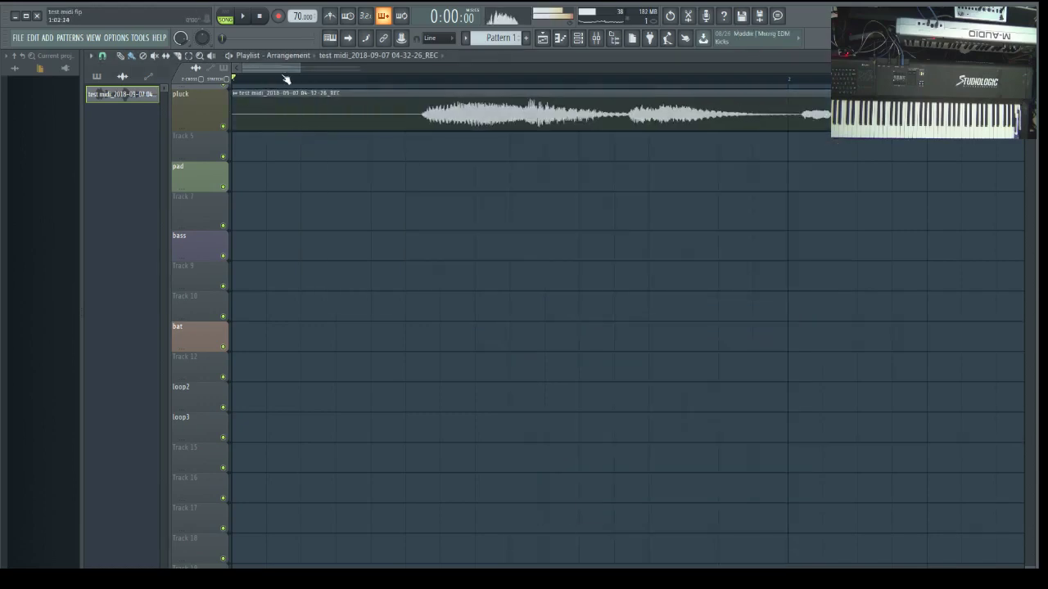
Play the recorded clip from the start, view its channel settings, close them and stop playback
{"action": "left_click_drag", "start_coordinate": [301, 69], "coordinate": [809, 69]}
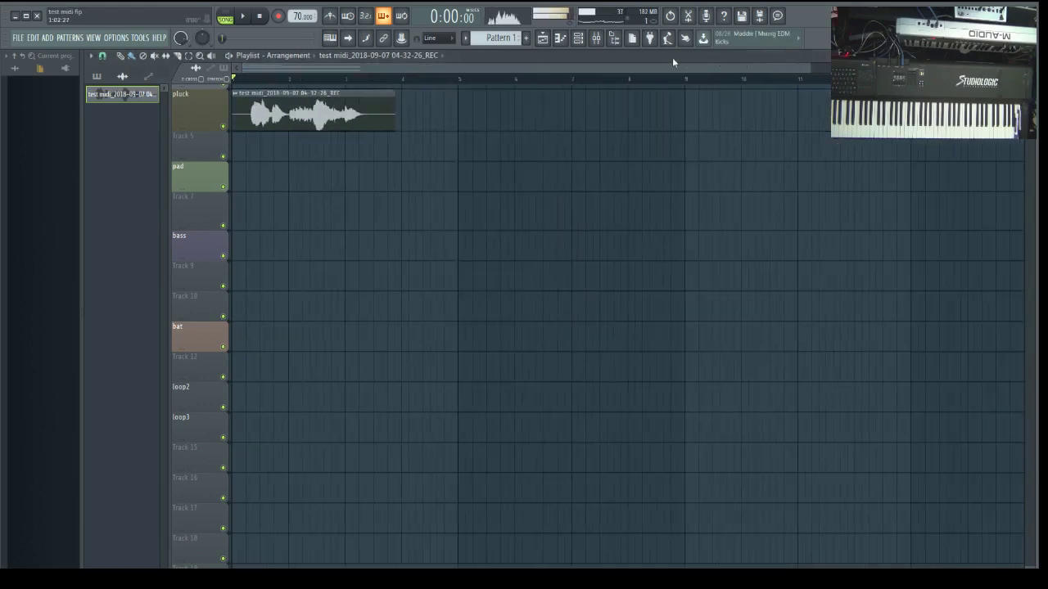
{"action": "left_click", "coordinate": [254, 17]}
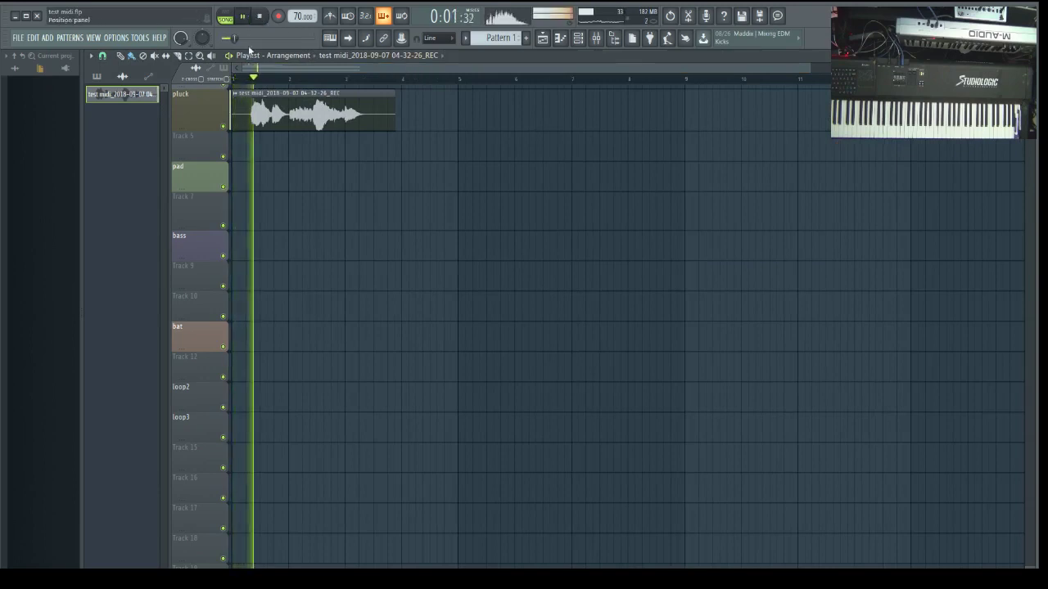
{"action": "double_click", "coordinate": [281, 121]}
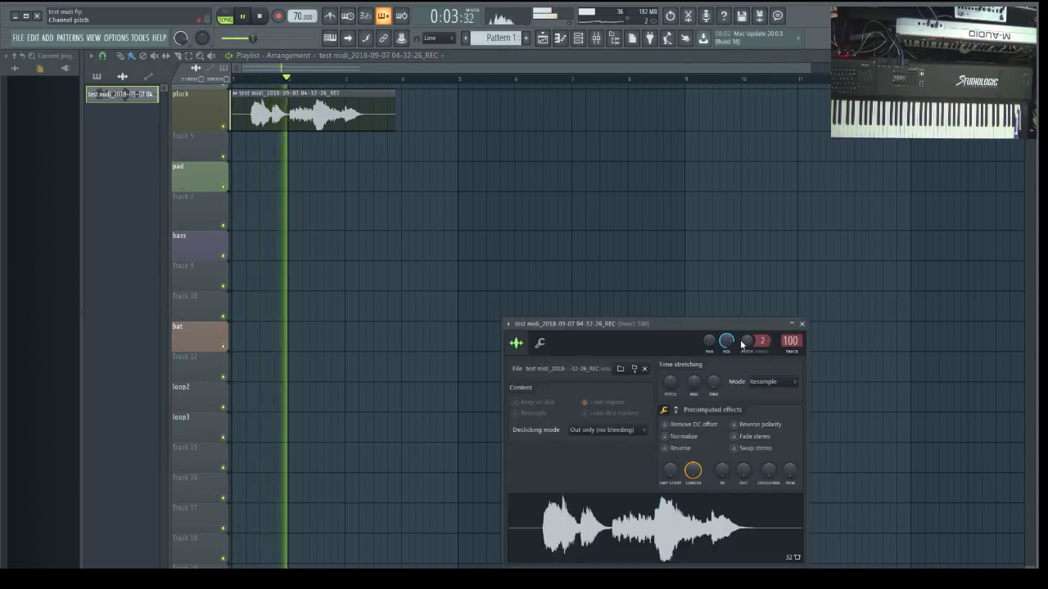
{"action": "left_click", "coordinate": [802, 323]}
{"action": "key", "text": "space"}
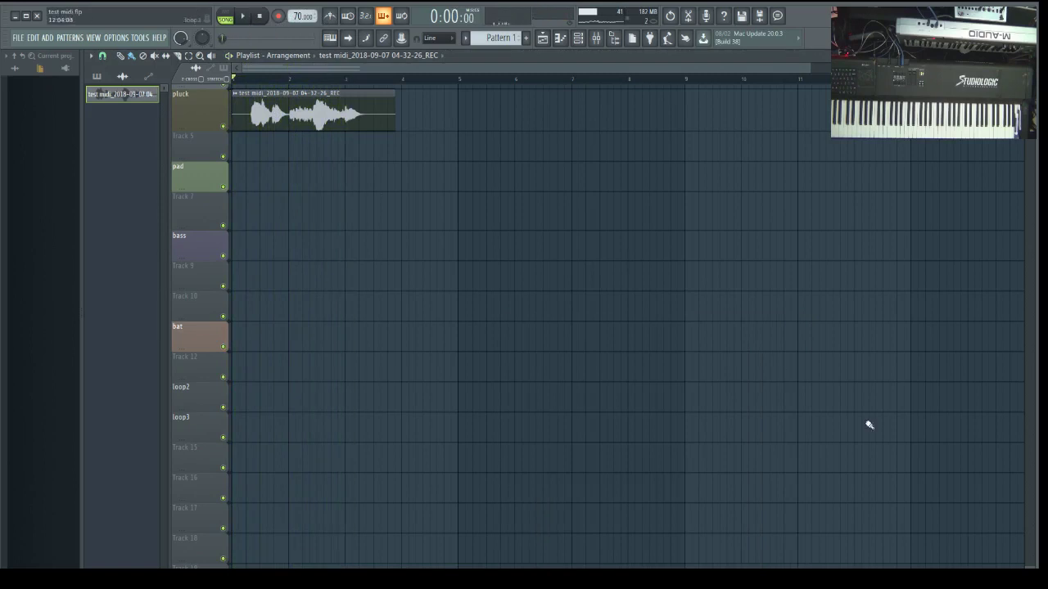
Switch to OBS, play back the FL Studio recording and check the audio sources in the OBS mixer
{"action": "key", "text": "alt+Tab"}
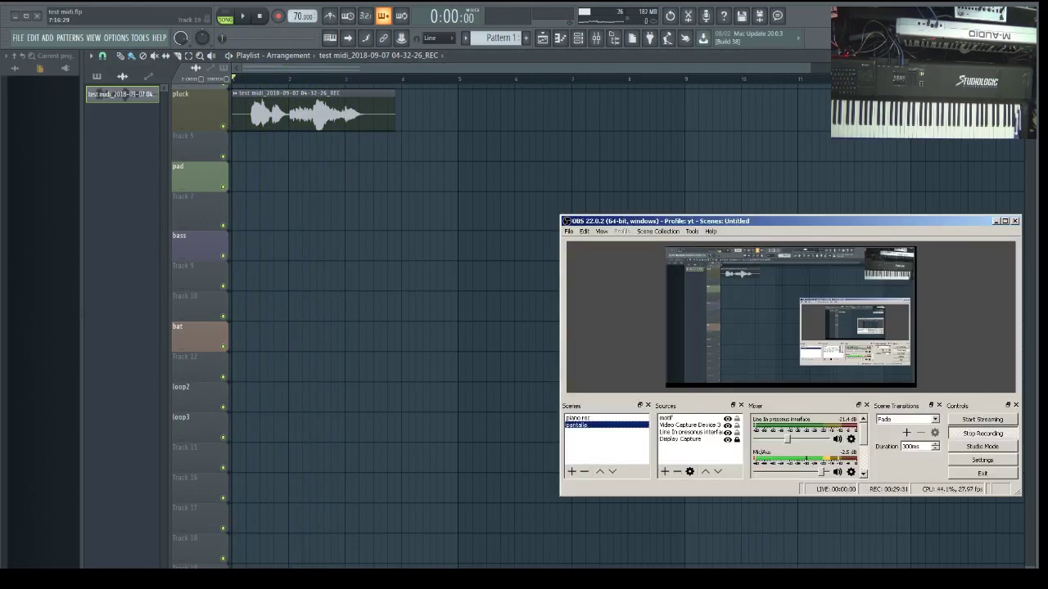
{"action": "left_click", "coordinate": [249, 18]}
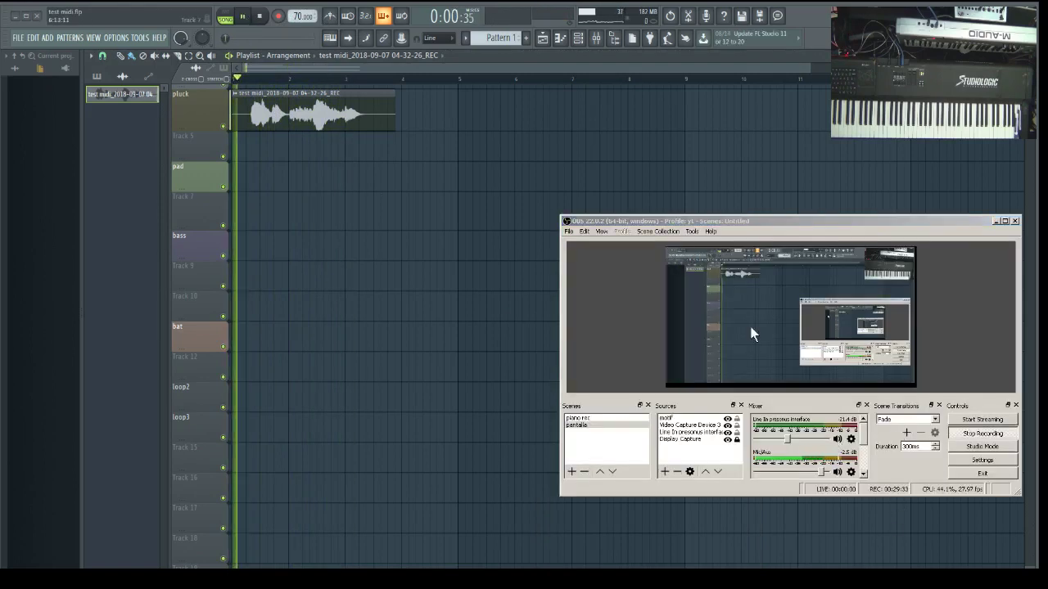
{"action": "scroll", "coordinate": [865, 442], "scroll_direction": "down", "scroll_amount": 1}
{"action": "scroll", "coordinate": [865, 442], "scroll_direction": "down", "scroll_amount": 1}
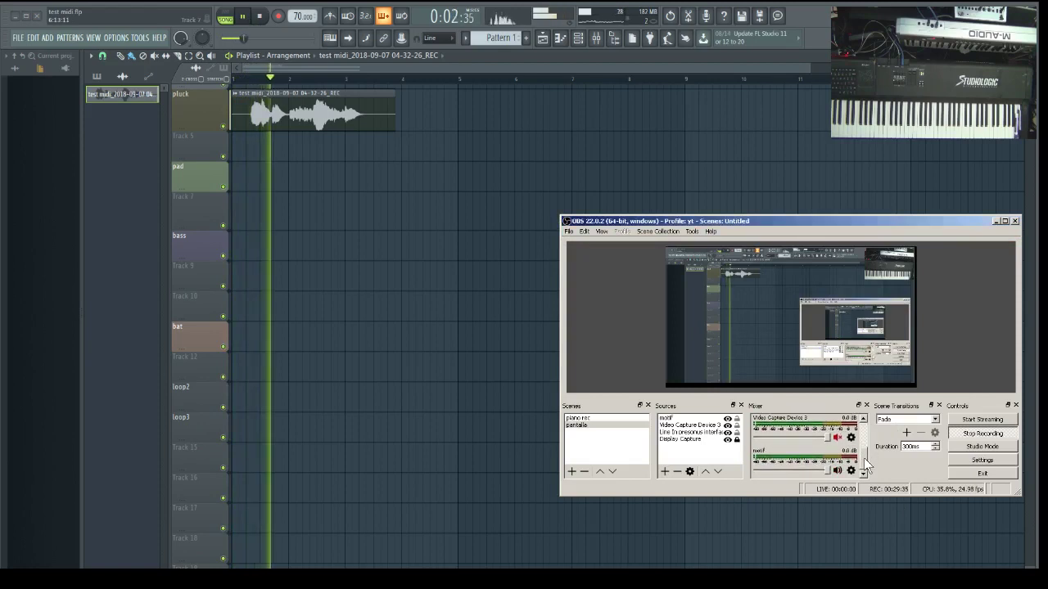
{"action": "scroll", "coordinate": [865, 442], "scroll_direction": "up", "scroll_amount": 2}
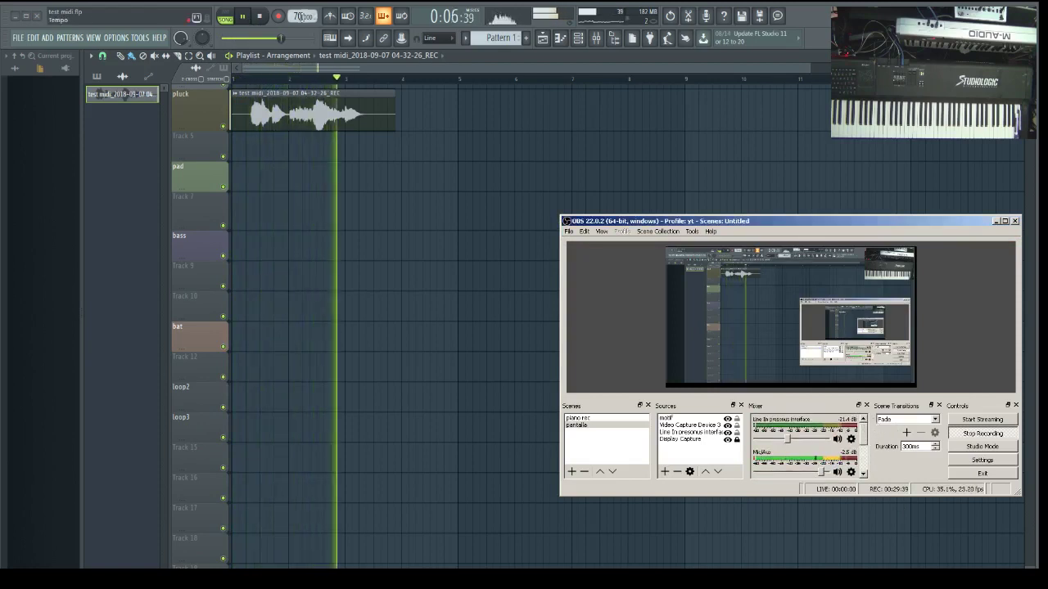
{"action": "left_click", "coordinate": [429, 138]}
{"action": "key", "text": "space"}
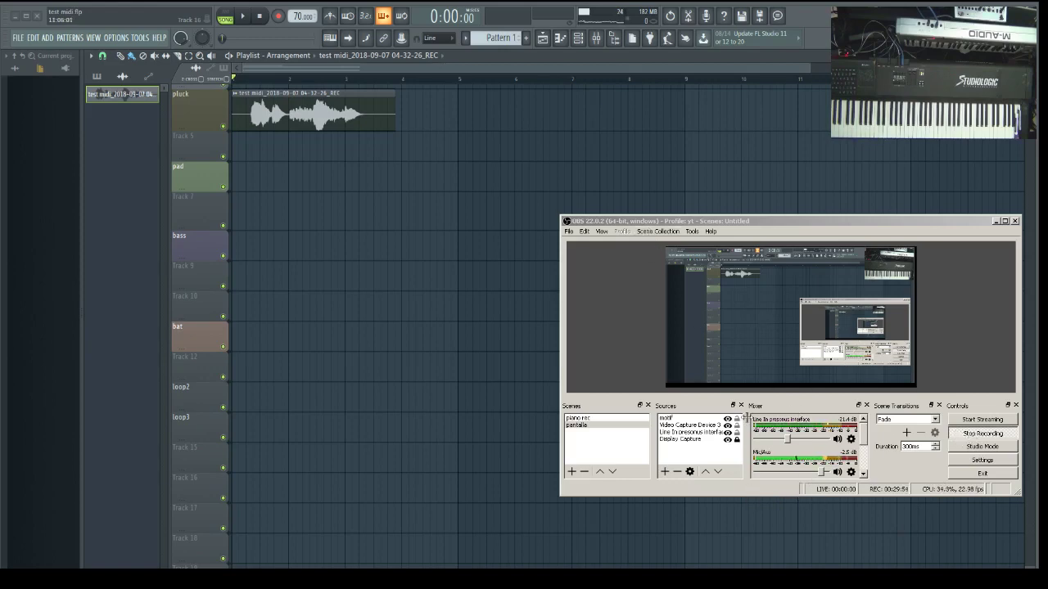
{"action": "left_click_drag", "start_coordinate": [863, 439], "coordinate": [862, 470]}
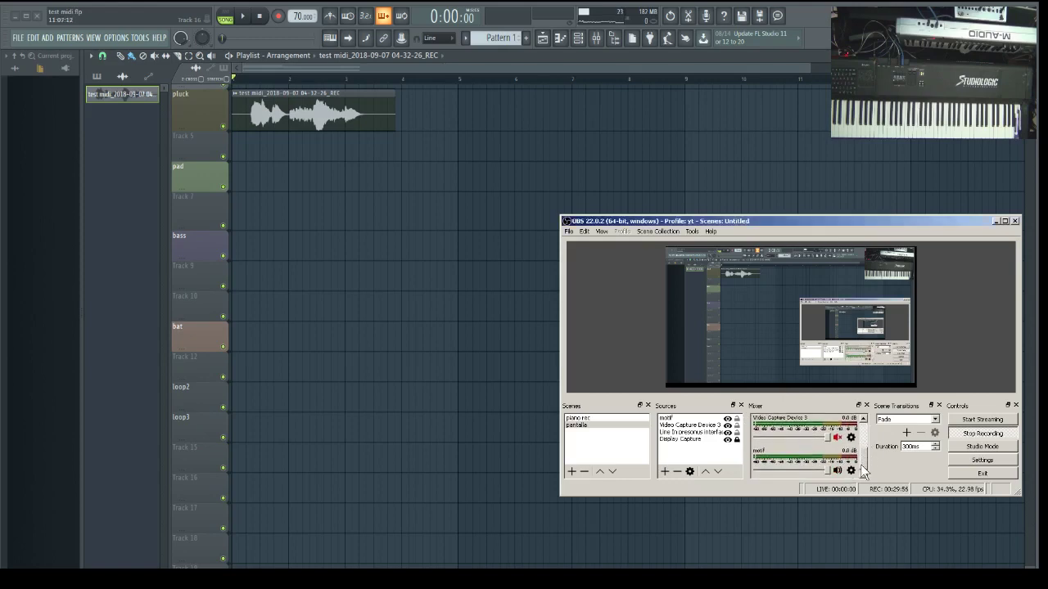
Open the recorded clip's channel settings, play the clip and toggle the mute of input 7 in the AudioBox 1818VSL mixer
{"action": "double_click", "coordinate": [352, 110]}
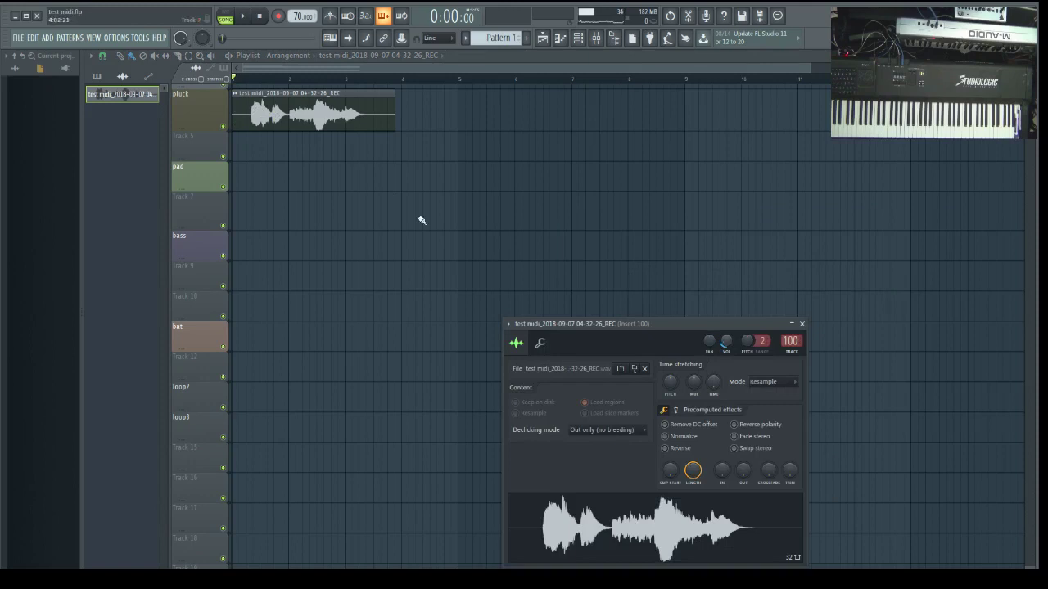
{"action": "left_click", "coordinate": [242, 16]}
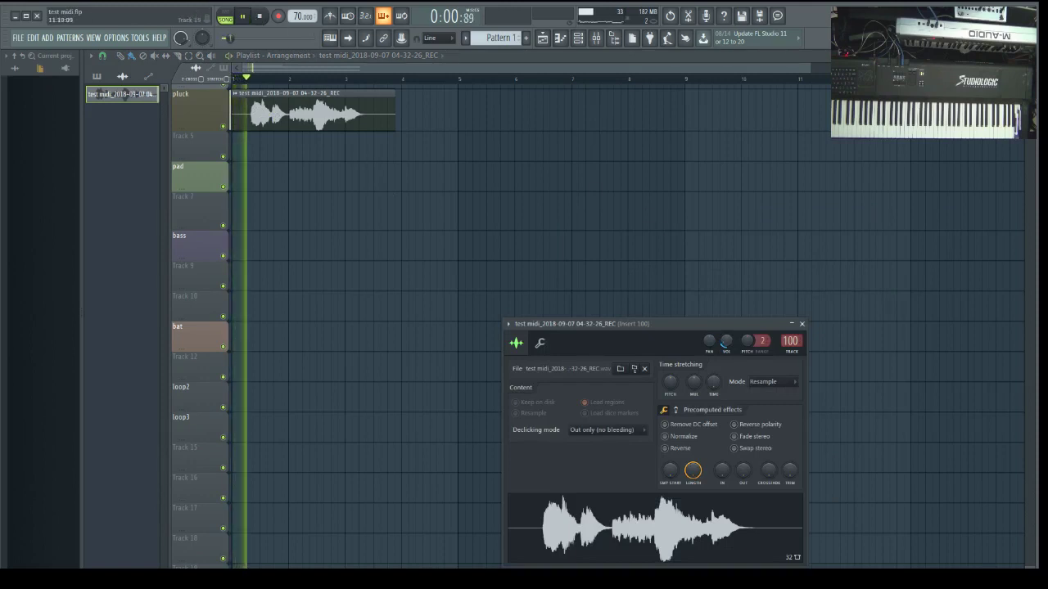
{"action": "key", "text": "alt+Tab"}
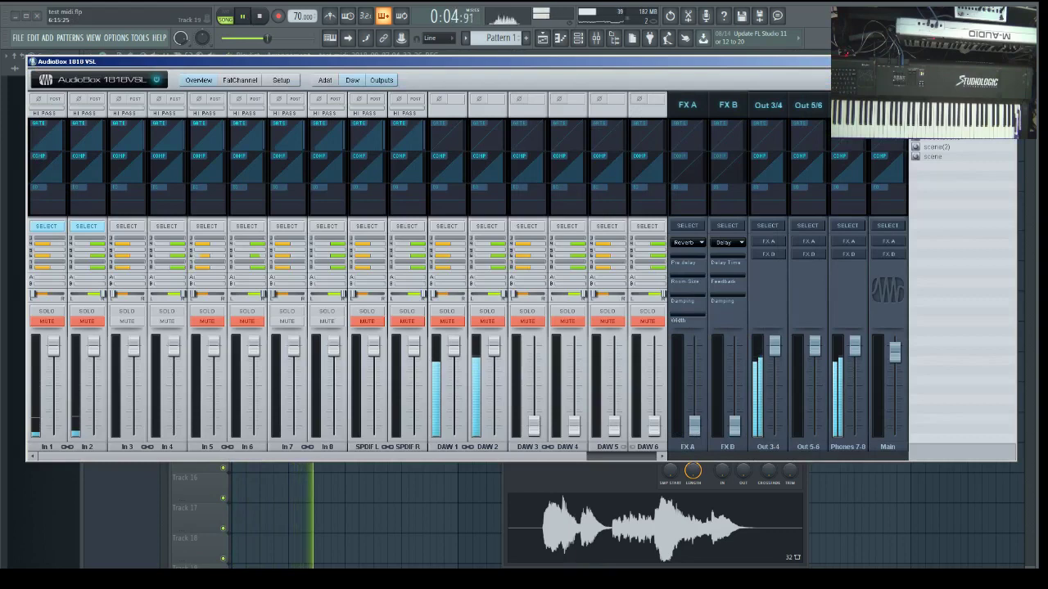
{"action": "left_click", "coordinate": [285, 319]}
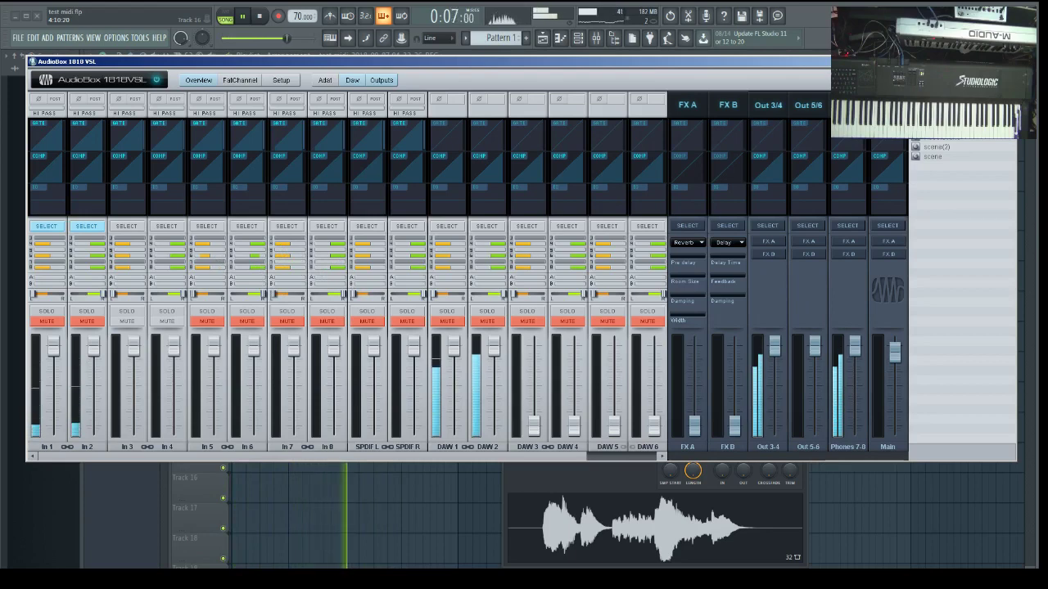
{"action": "key", "text": "alt+Tab"}
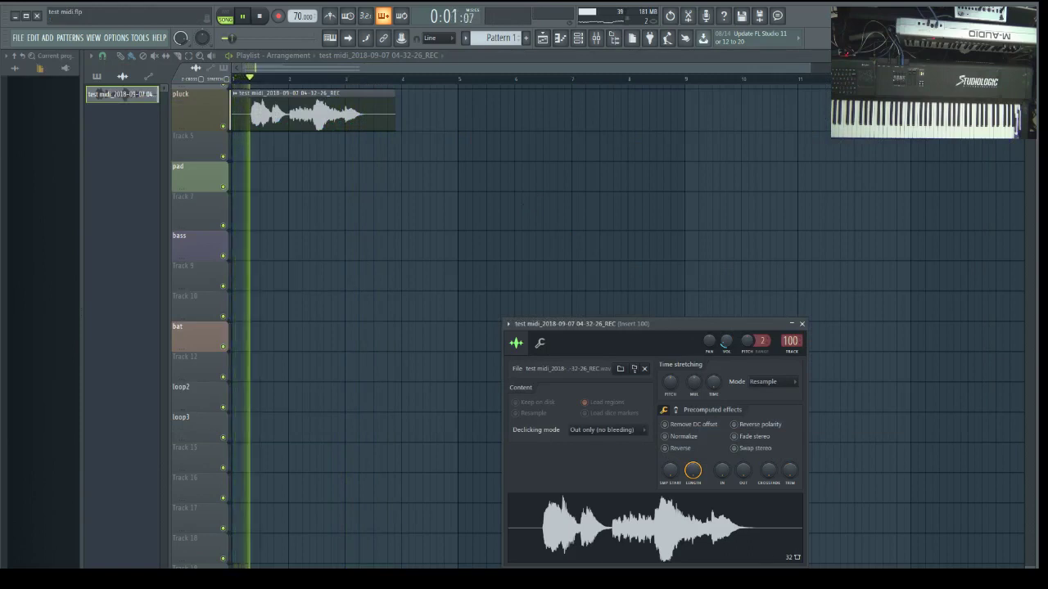
Check the OBS mixer sources and the AudioBox 1818VSL levels during playback, closing the AudioBox window
{"action": "key", "text": "alt+Tab"}
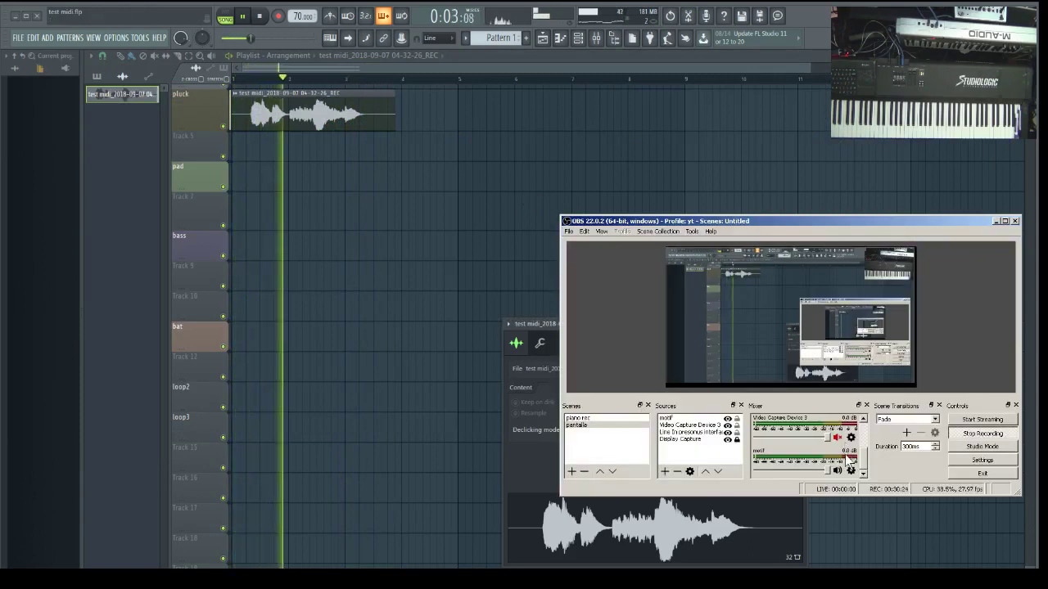
{"action": "scroll", "coordinate": [851, 458], "scroll_direction": "down", "scroll_amount": 2}
{"action": "scroll", "coordinate": [867, 442], "scroll_direction": "up", "scroll_amount": 2}
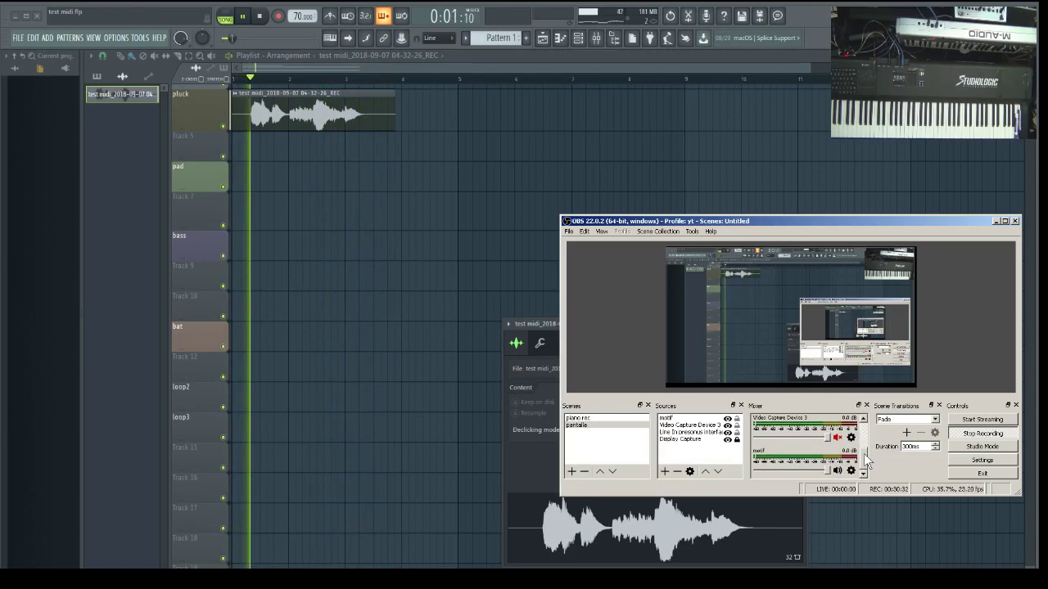
{"action": "scroll", "coordinate": [868, 450], "scroll_direction": "down", "scroll_amount": 2}
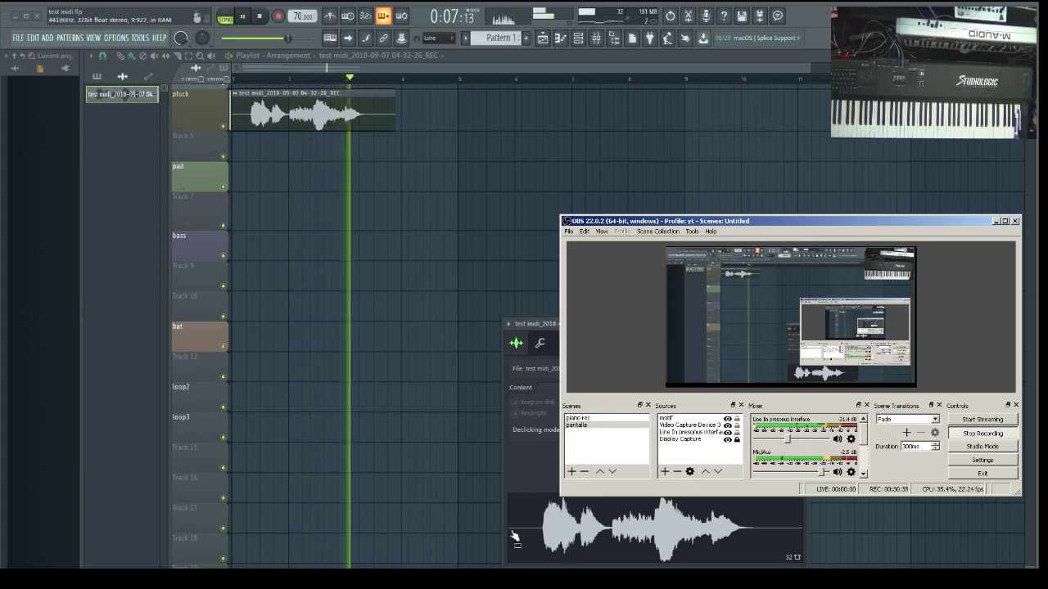
{"action": "key", "text": "alt+Tab"}
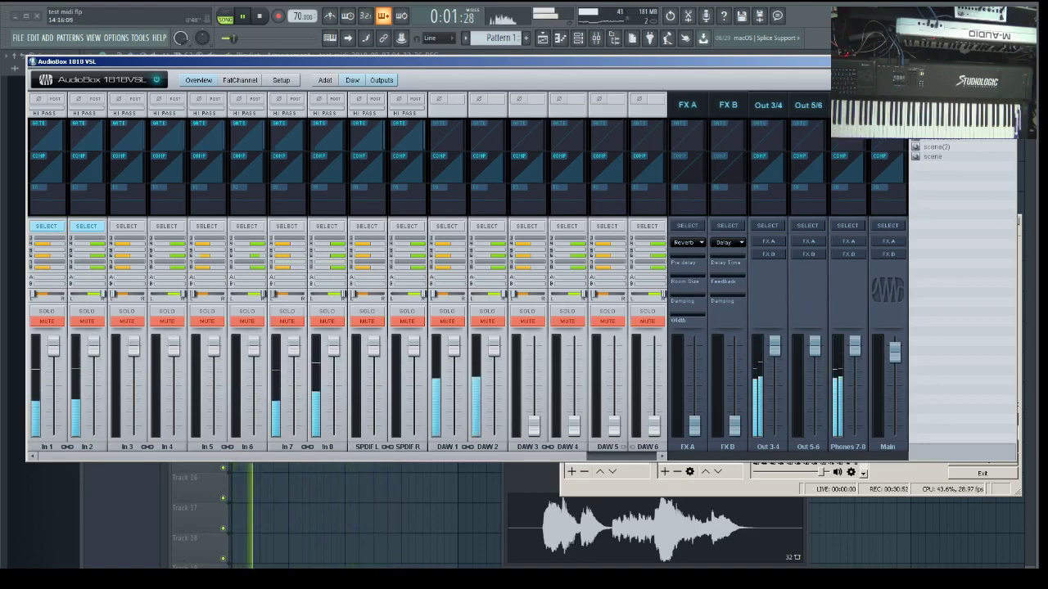
{"action": "key", "text": "alt+F4"}
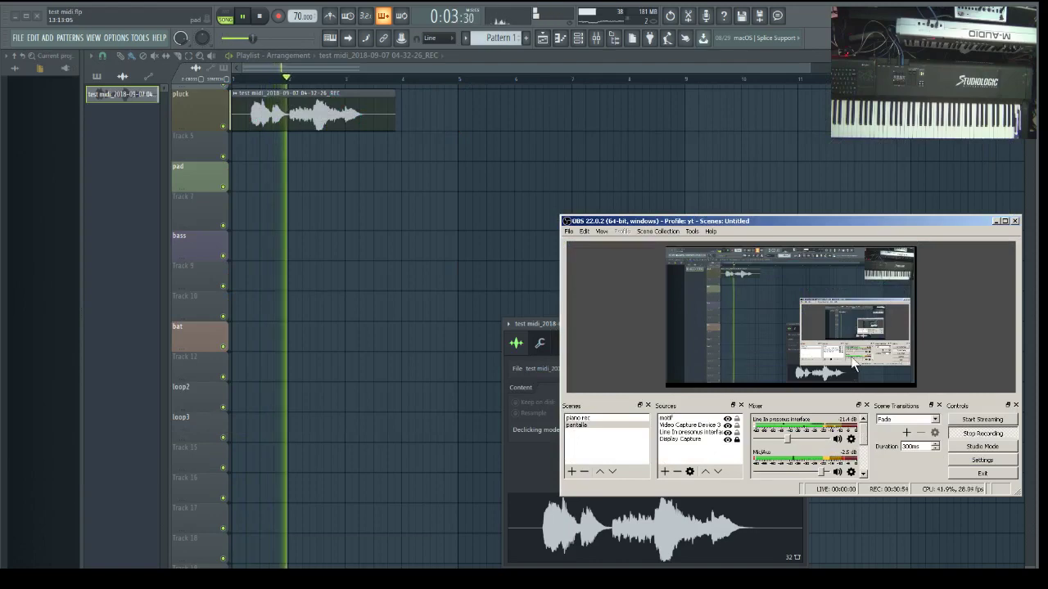
Shift the OBS window slightly and stop playback in FL Studio
{"action": "left_click_drag", "start_coordinate": [864, 219], "coordinate": [839, 212]}
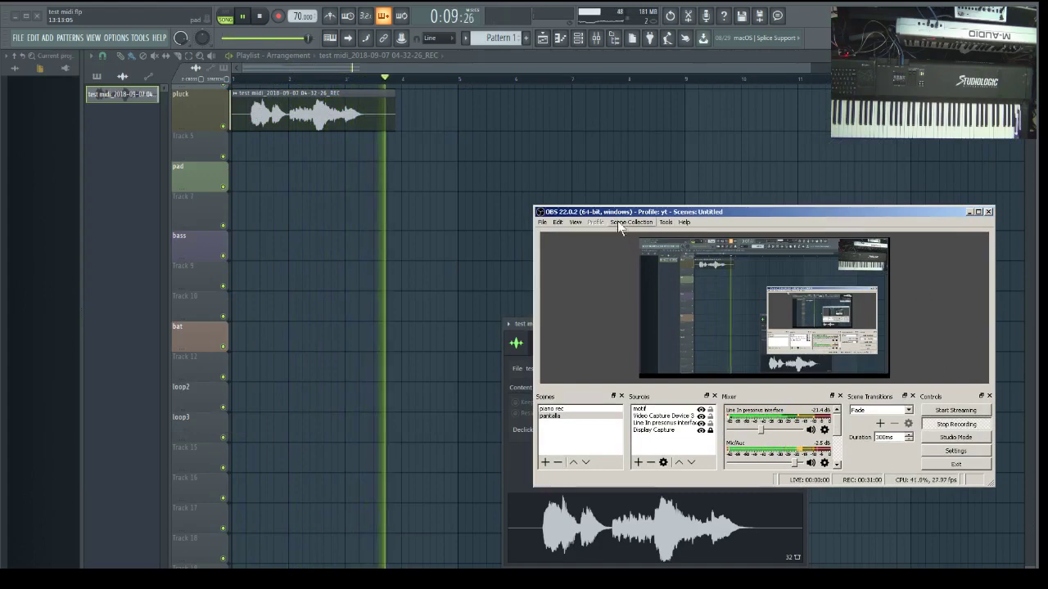
{"action": "left_click", "coordinate": [259, 17]}
{"action": "left_click", "coordinate": [259, 17]}
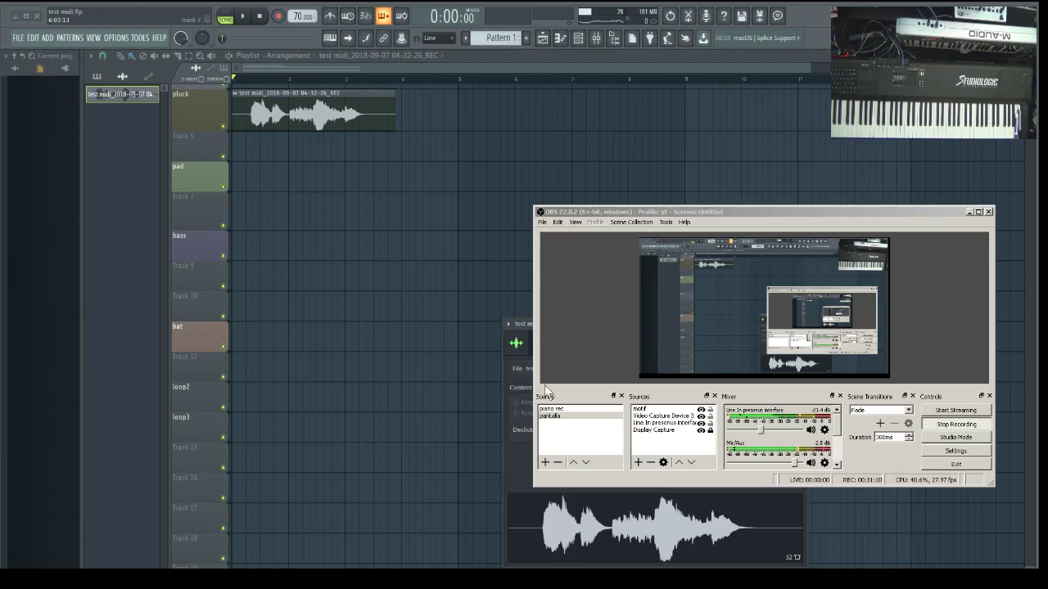
Show the FL Studio mixer, move its window up and select the REC track
{"action": "left_click", "coordinate": [599, 40]}
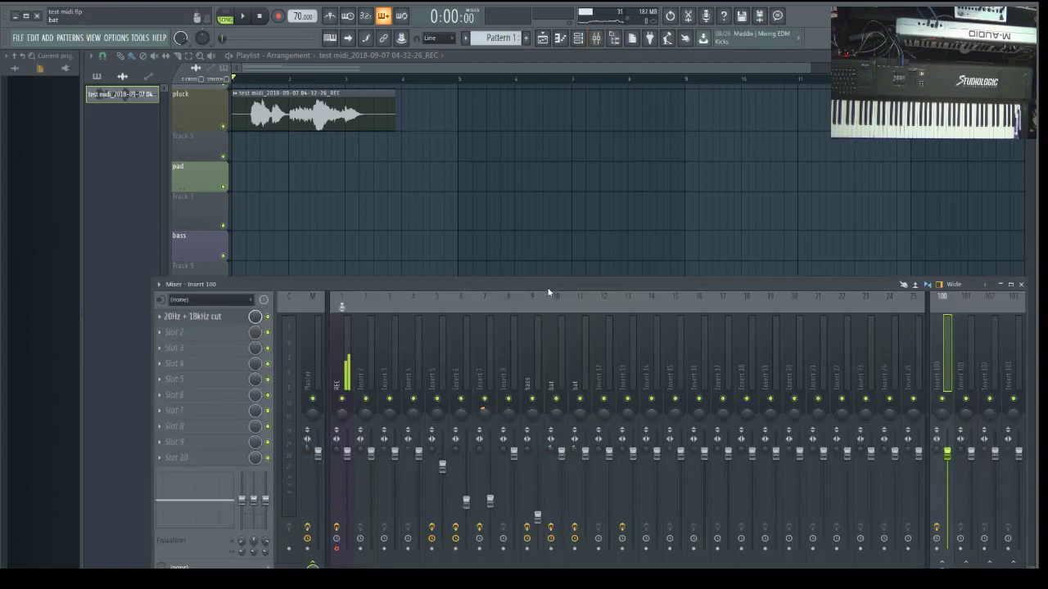
{"action": "left_click_drag", "start_coordinate": [549, 286], "coordinate": [535, 244]}
{"action": "left_click", "coordinate": [334, 292]}
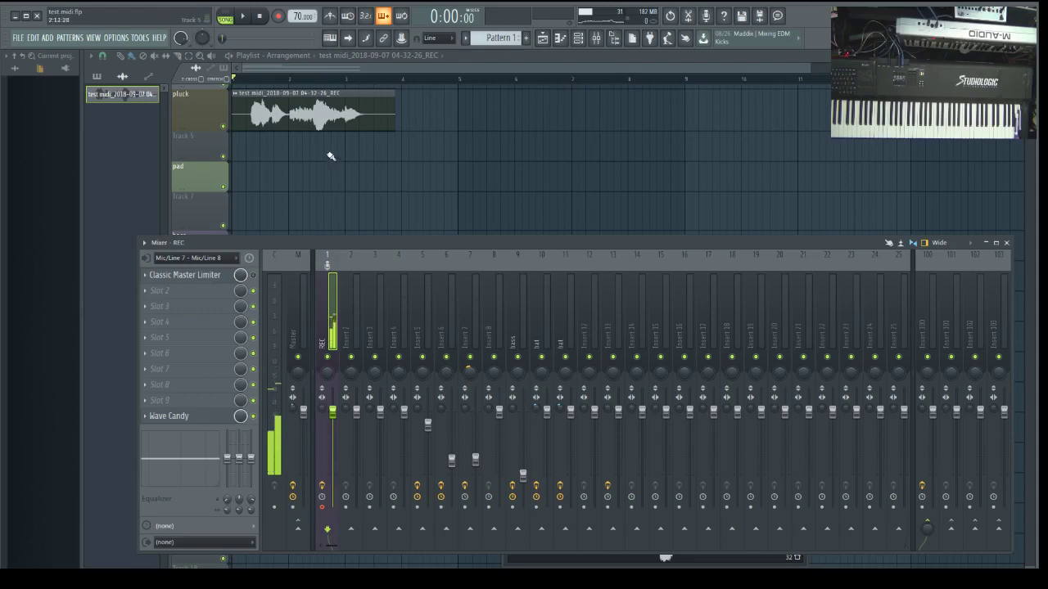
View the recording filter options and close the Analog Lab 3 window
{"action": "right_click", "coordinate": [279, 17]}
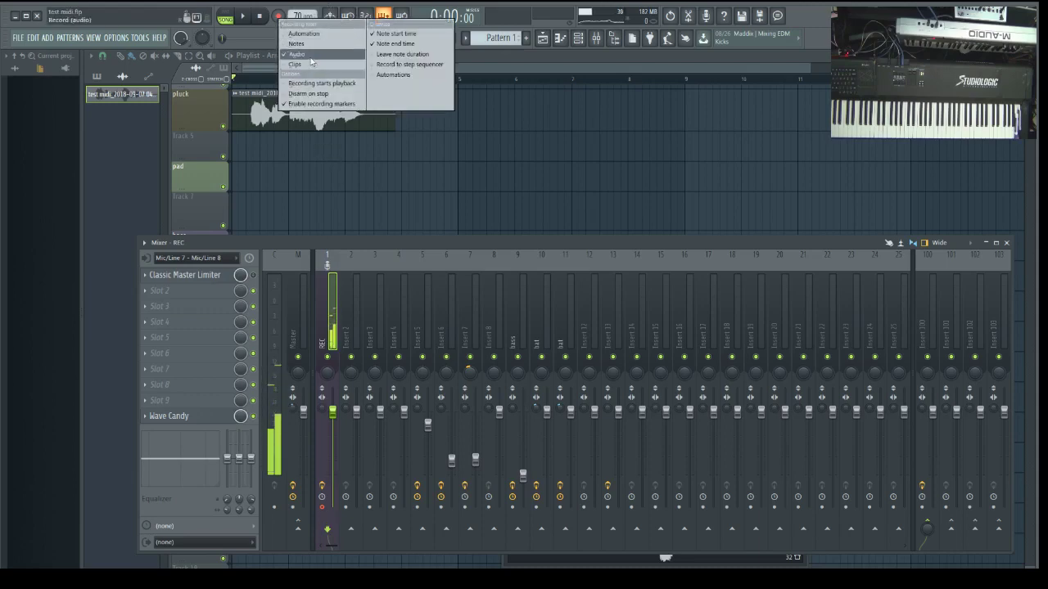
{"action": "left_click", "coordinate": [278, 5]}
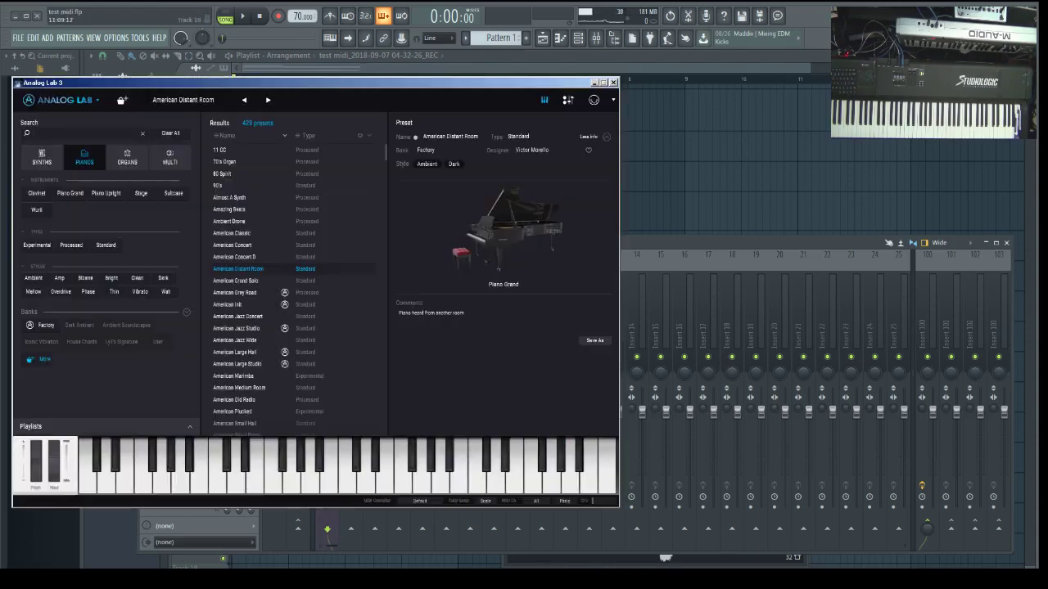
{"action": "left_click", "coordinate": [613, 83]}
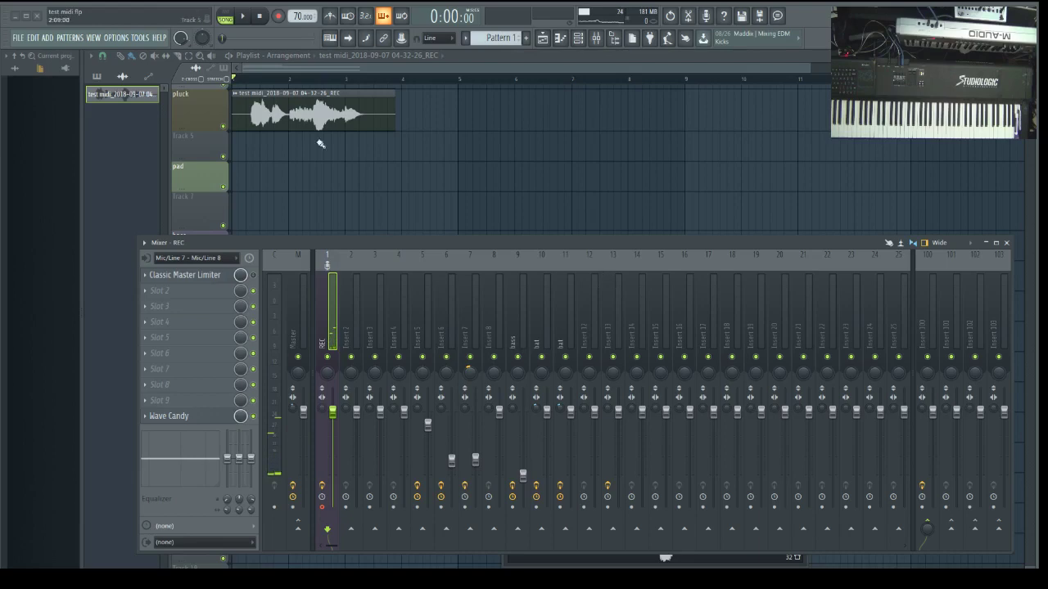
Delete the recorded audio clip from the pluck track in the playlist and hide the mixer
{"action": "right_click", "coordinate": [301, 100]}
{"action": "key", "text": "F9"}
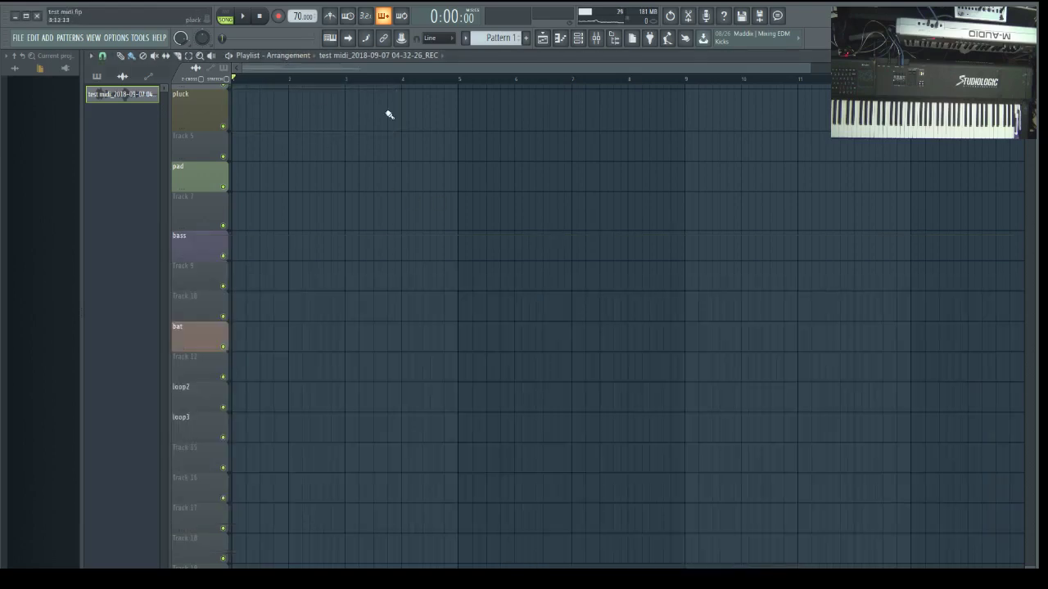
Turn off Audio and turn on Notes in the recording filter, and check the resulting selection
{"action": "right_click", "coordinate": [279, 17]}
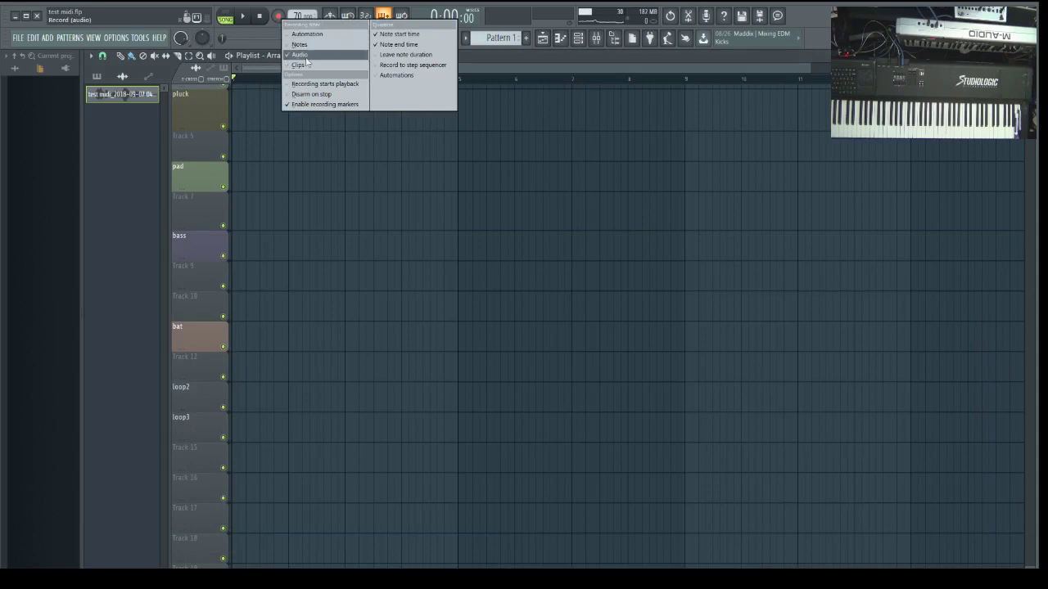
{"action": "left_click", "coordinate": [302, 56]}
{"action": "right_click", "coordinate": [281, 17]}
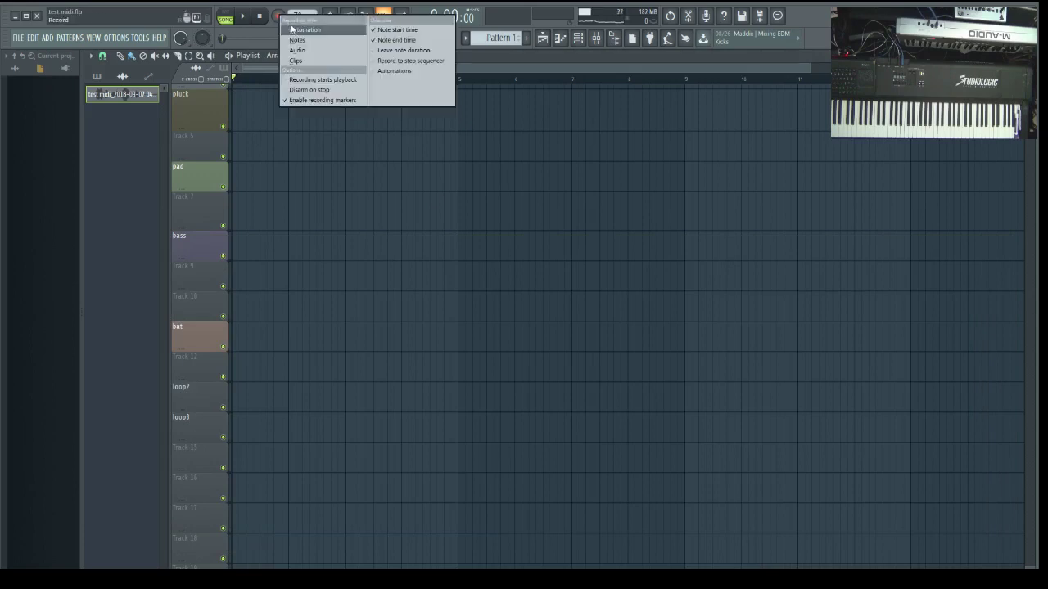
{"action": "left_click", "coordinate": [299, 40]}
{"action": "right_click", "coordinate": [281, 17]}
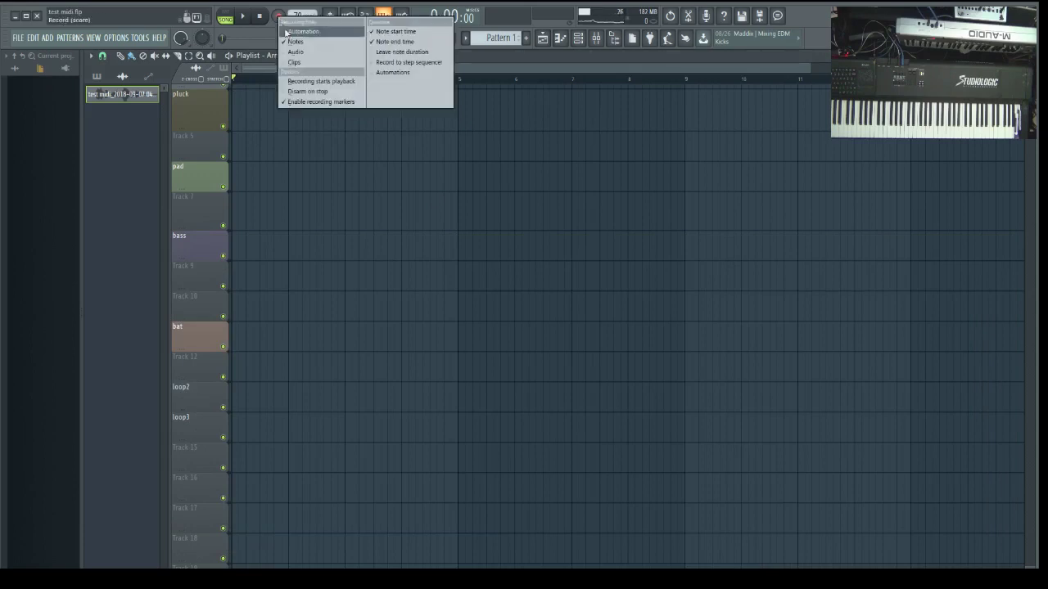
{"action": "left_click", "coordinate": [226, 38]}
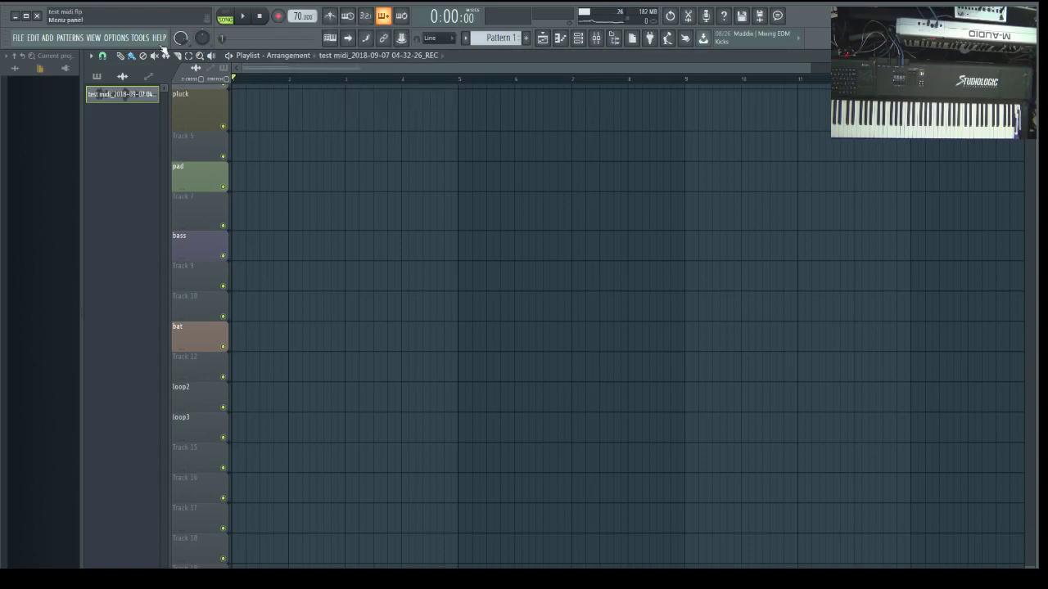
Open the MIDI settings and select the USB2.0-MIDI input device, dismissing the MIDIculous message
{"action": "left_click", "coordinate": [117, 39]}
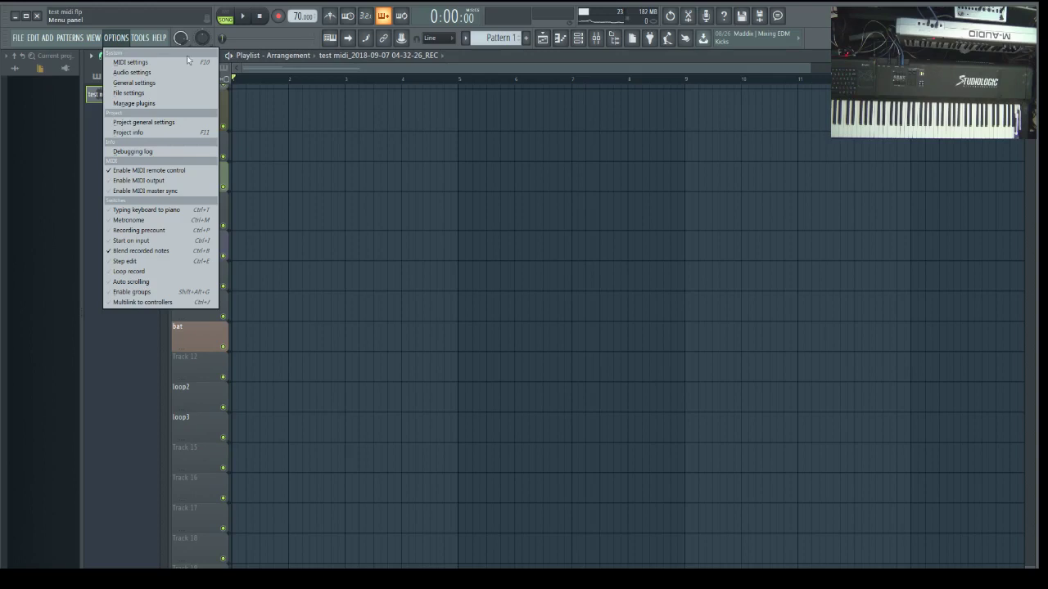
{"action": "left_click", "coordinate": [154, 64]}
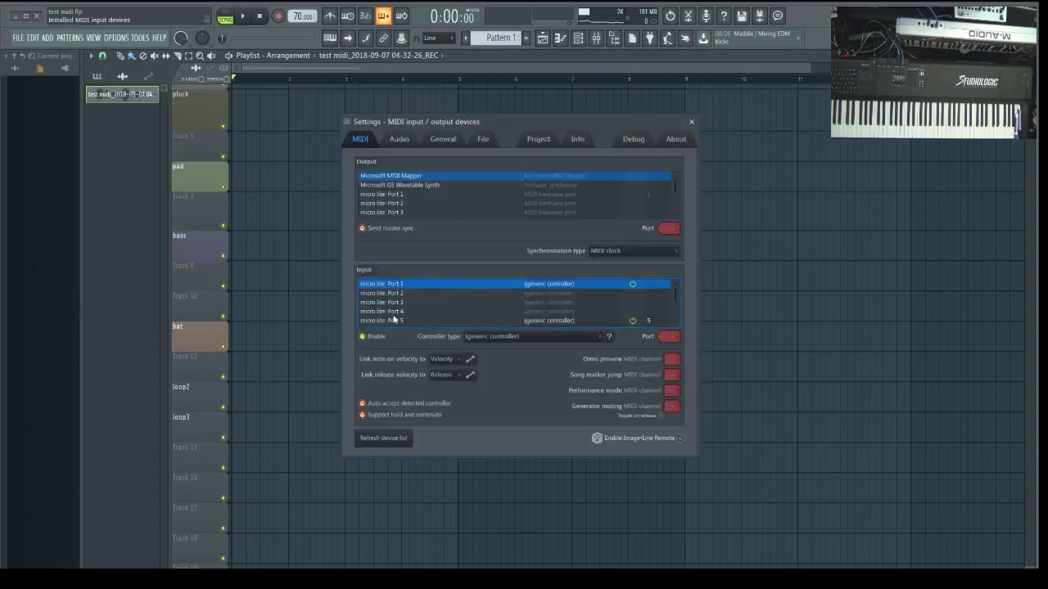
{"action": "left_click_drag", "start_coordinate": [676, 300], "coordinate": [677, 320]}
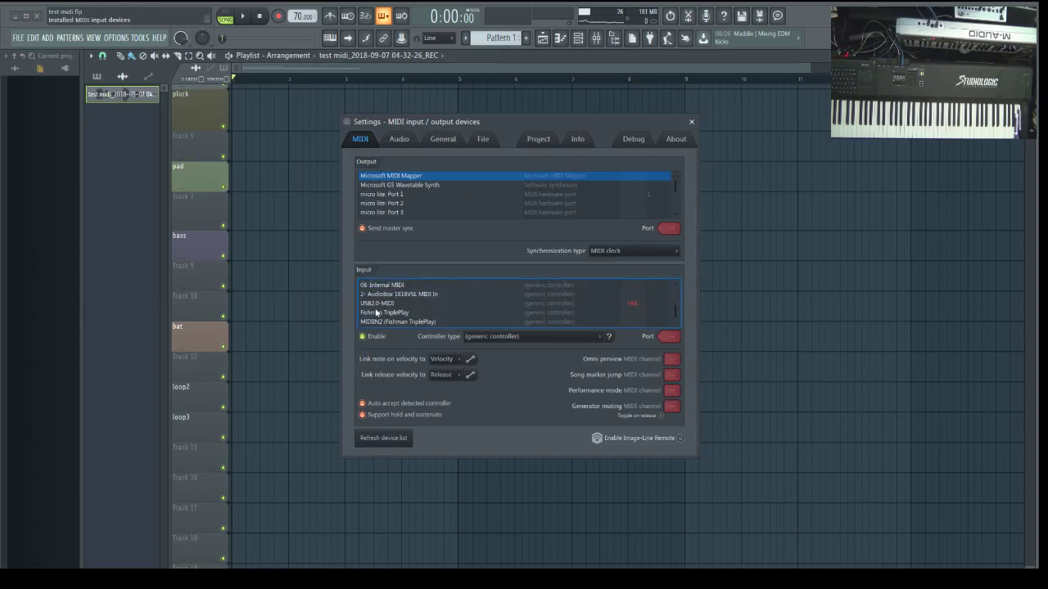
{"action": "left_click", "coordinate": [378, 305]}
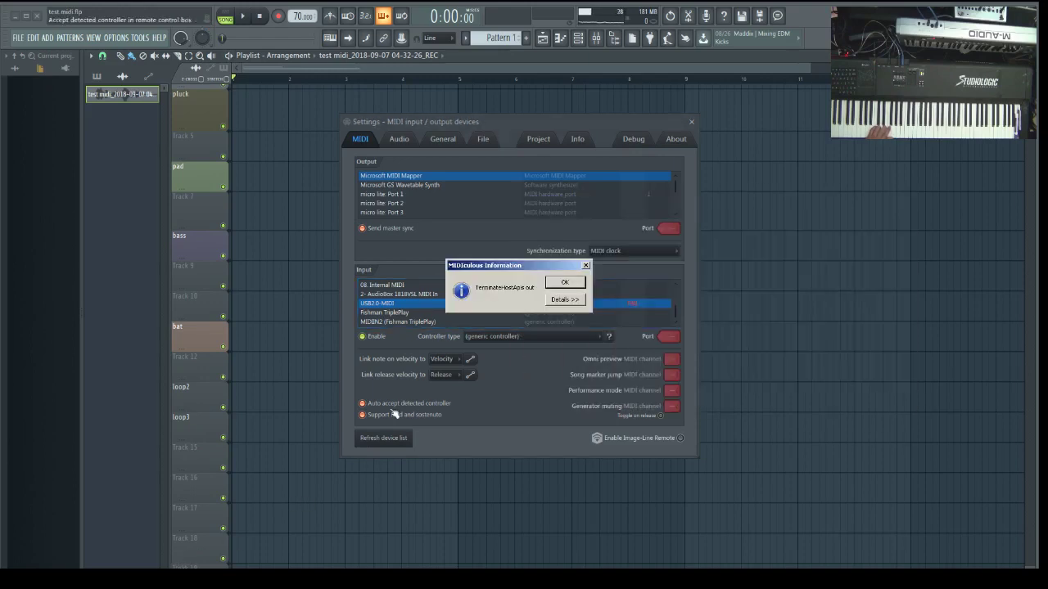
{"action": "left_click", "coordinate": [565, 282]}
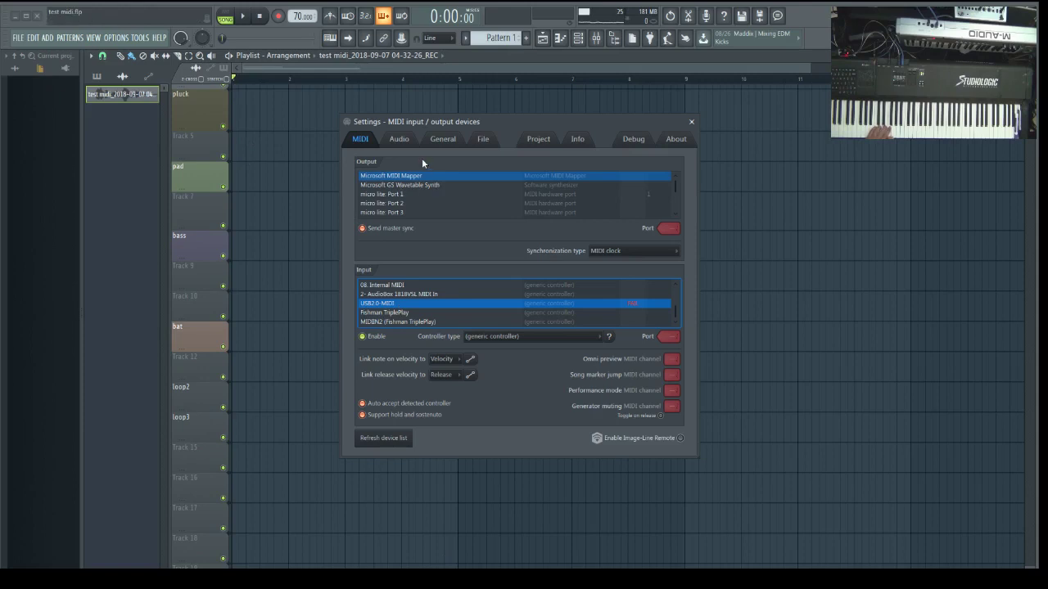
Enable MIDI output for the project and check that the option is on
{"action": "left_click", "coordinate": [140, 37]}
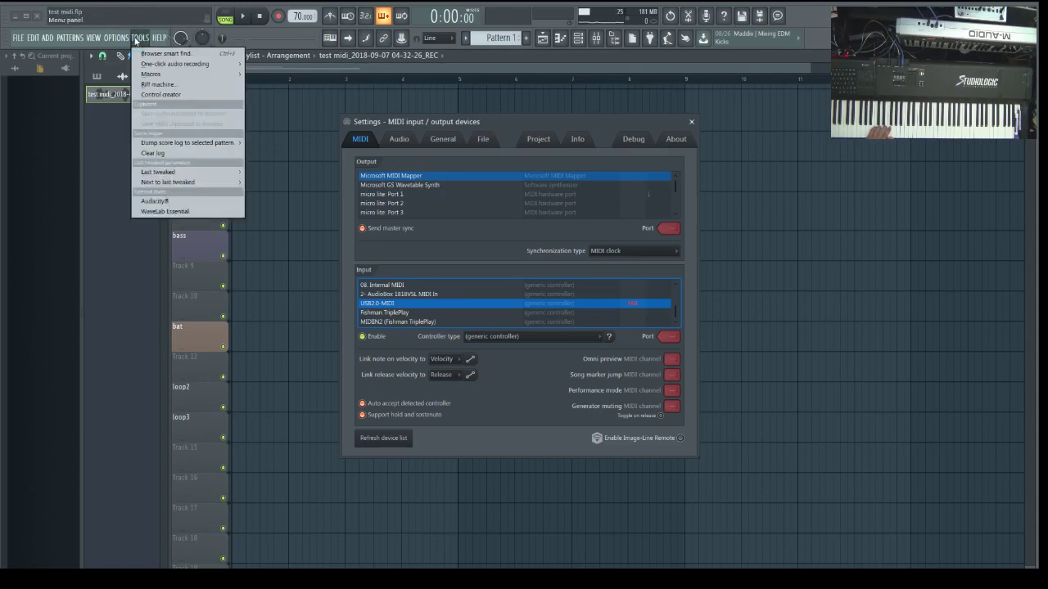
{"action": "mouse_move", "coordinate": [121, 38]}
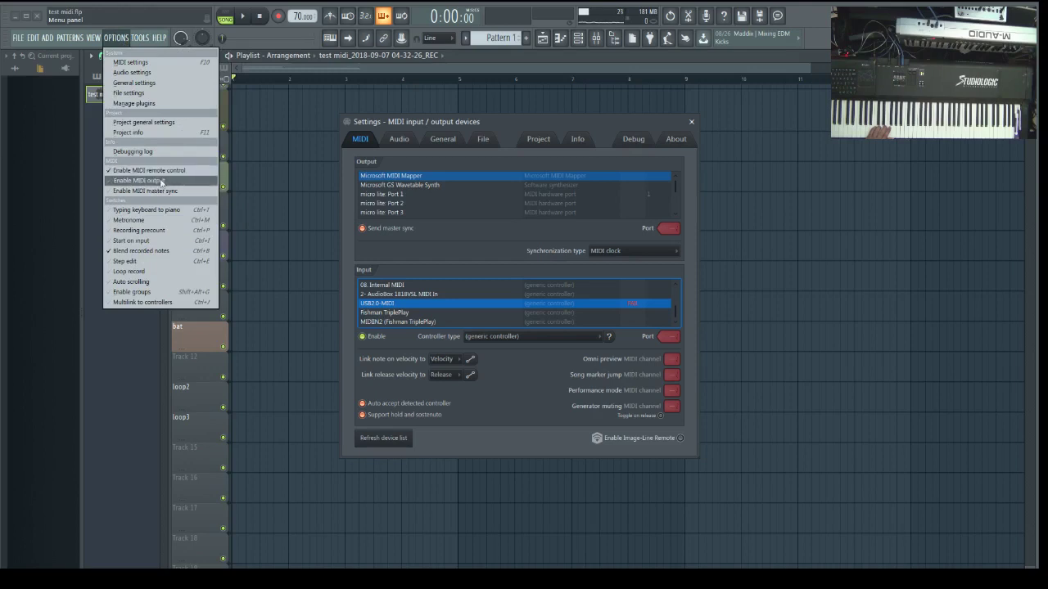
{"action": "left_click", "coordinate": [164, 180]}
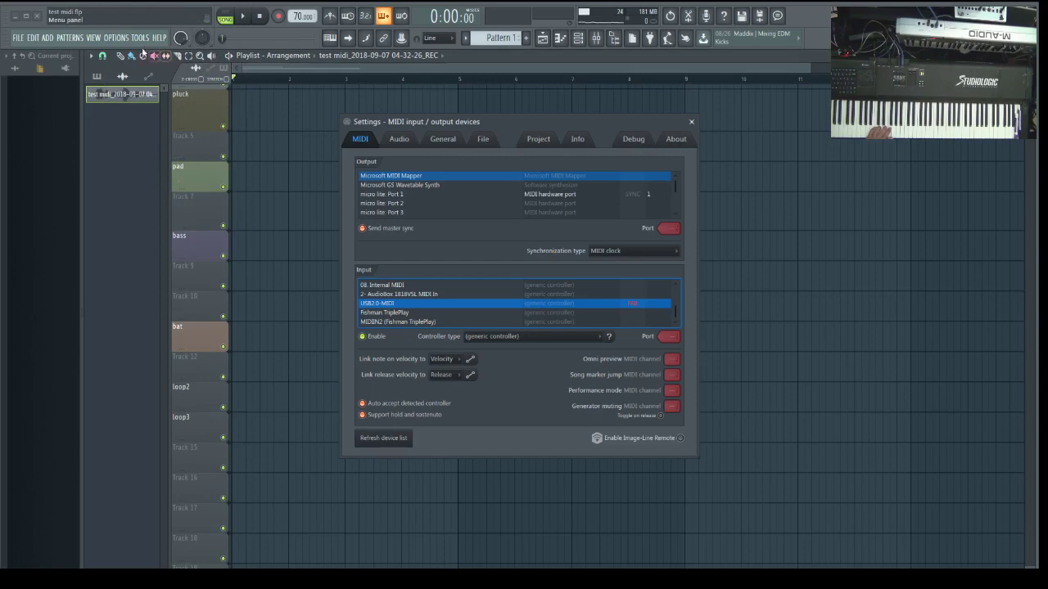
{"action": "left_click", "coordinate": [116, 38]}
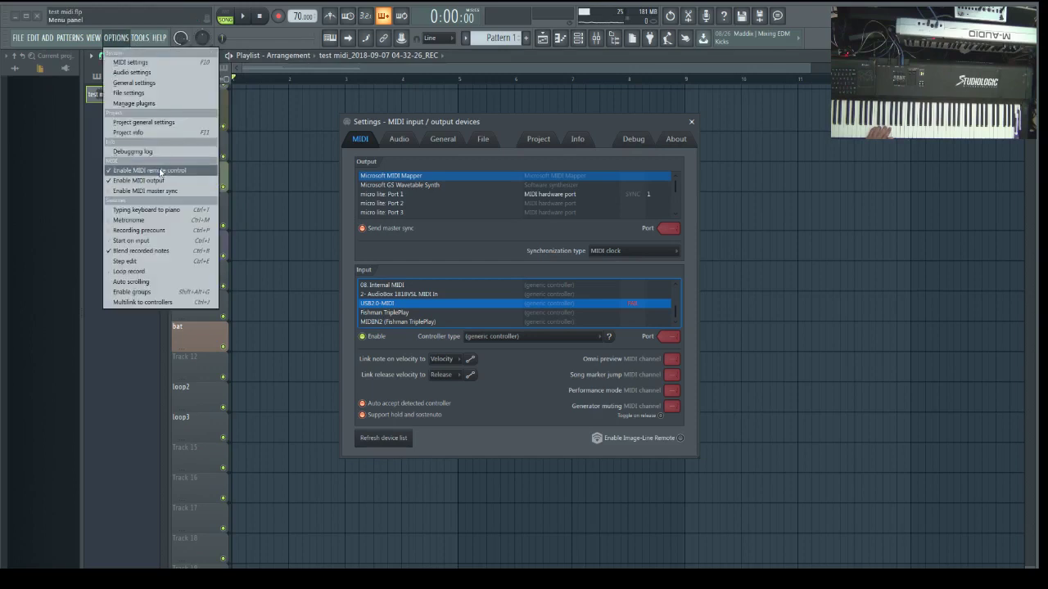
{"action": "left_click", "coordinate": [160, 63]}
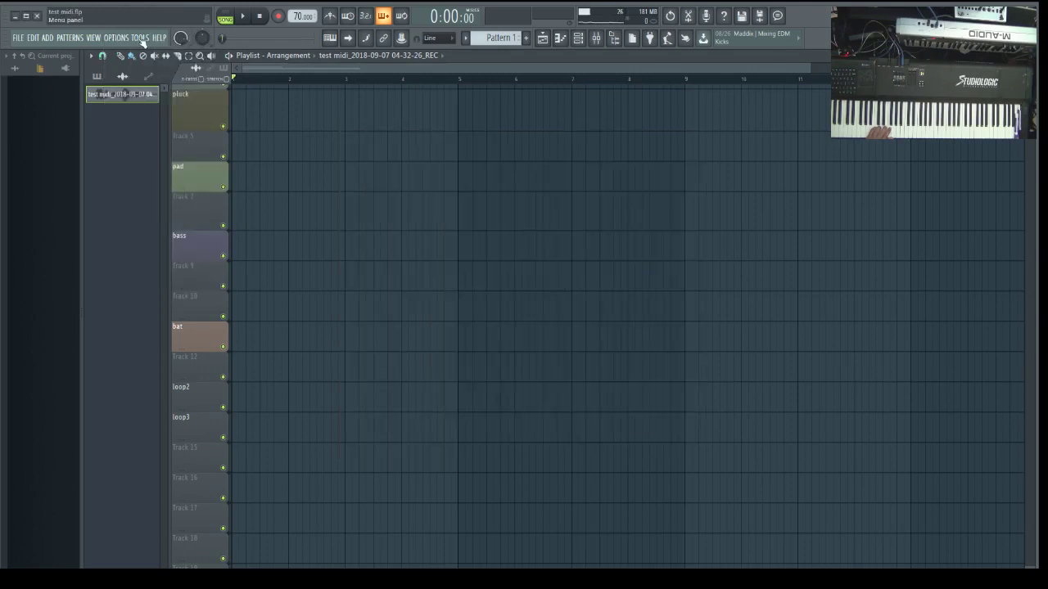
Reopen the MIDI settings, show the channel rack and move the settings window below it
{"action": "left_click", "coordinate": [116, 37]}
{"action": "left_click", "coordinate": [146, 63]}
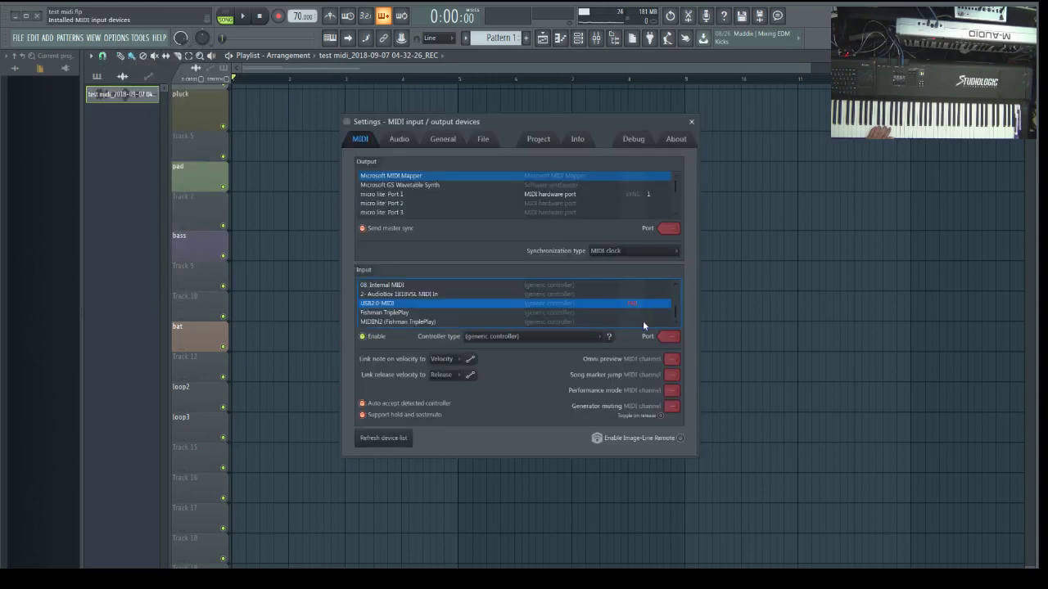
{"action": "left_click", "coordinate": [578, 38]}
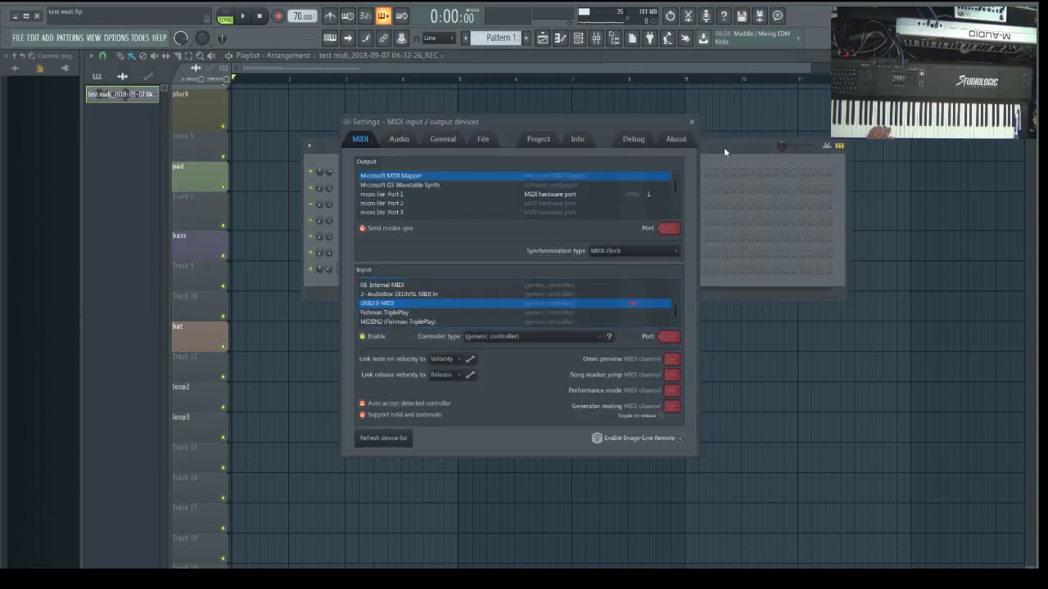
{"action": "left_click_drag", "start_coordinate": [645, 123], "coordinate": [657, 316]}
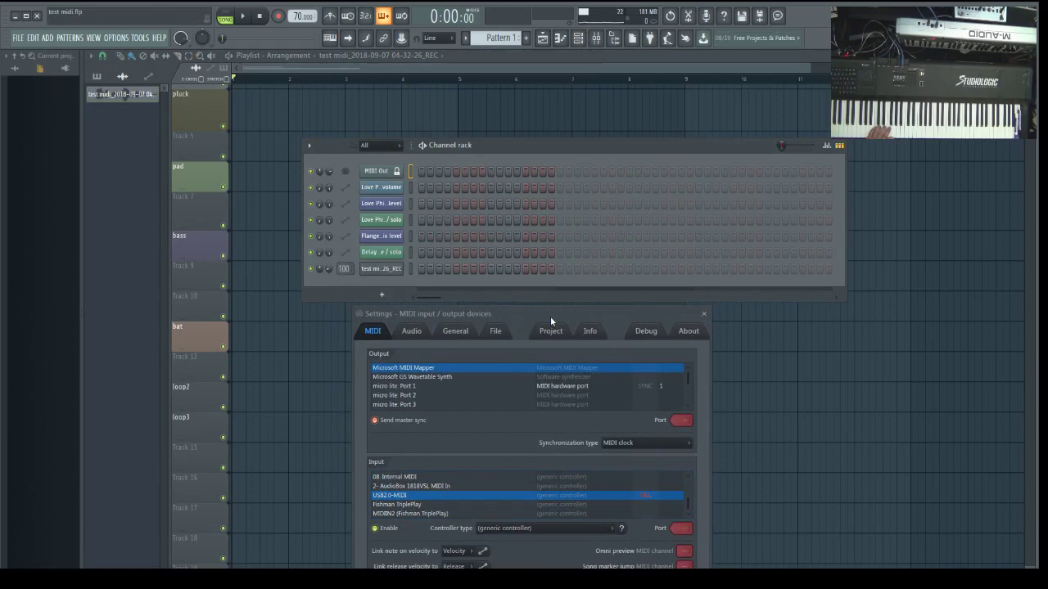
Try port numbers 1 and 0 on the USB2.0-MIDI input, return the port to unassigned and close the MIDI settings
{"action": "left_click_drag", "start_coordinate": [550, 316], "coordinate": [511, 219]}
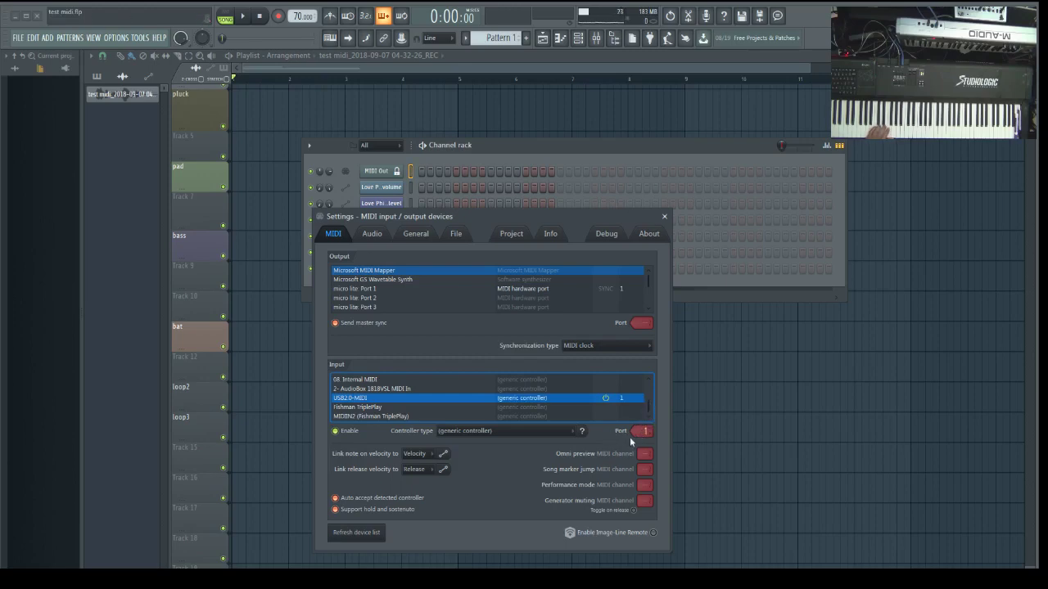
{"action": "scroll", "coordinate": [645, 431], "scroll_direction": "down", "scroll_amount": 1}
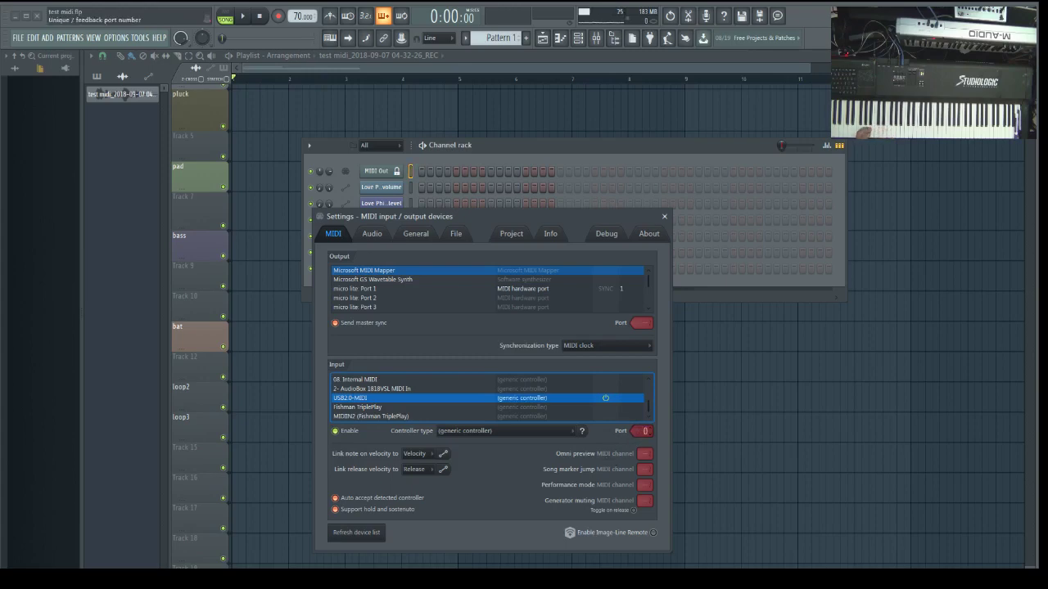
{"action": "scroll", "coordinate": [643, 432], "scroll_direction": "up", "scroll_amount": 1}
{"action": "scroll", "coordinate": [643, 431], "scroll_direction": "down", "scroll_amount": 1}
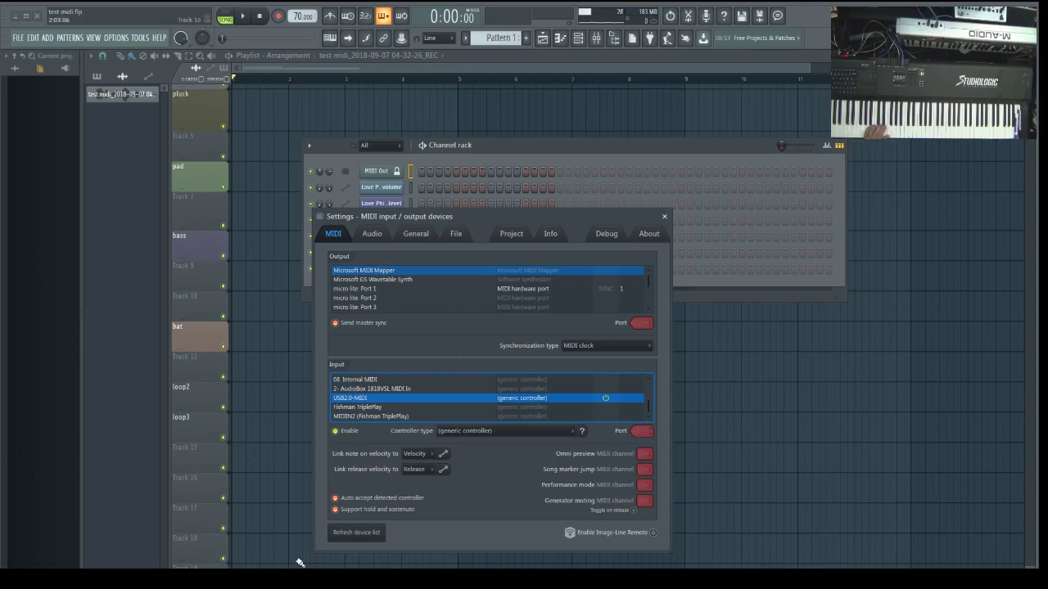
{"action": "left_click", "coordinate": [664, 217]}
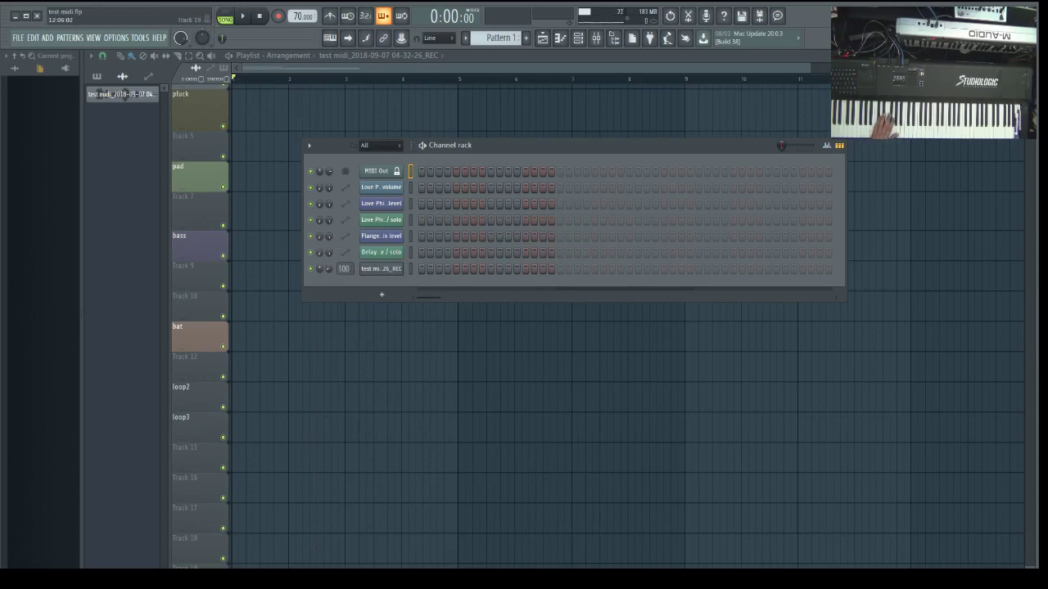
Check the recording in OBS, return to FL Studio and review the recording filter options
{"action": "key", "text": "alt+Tab"}
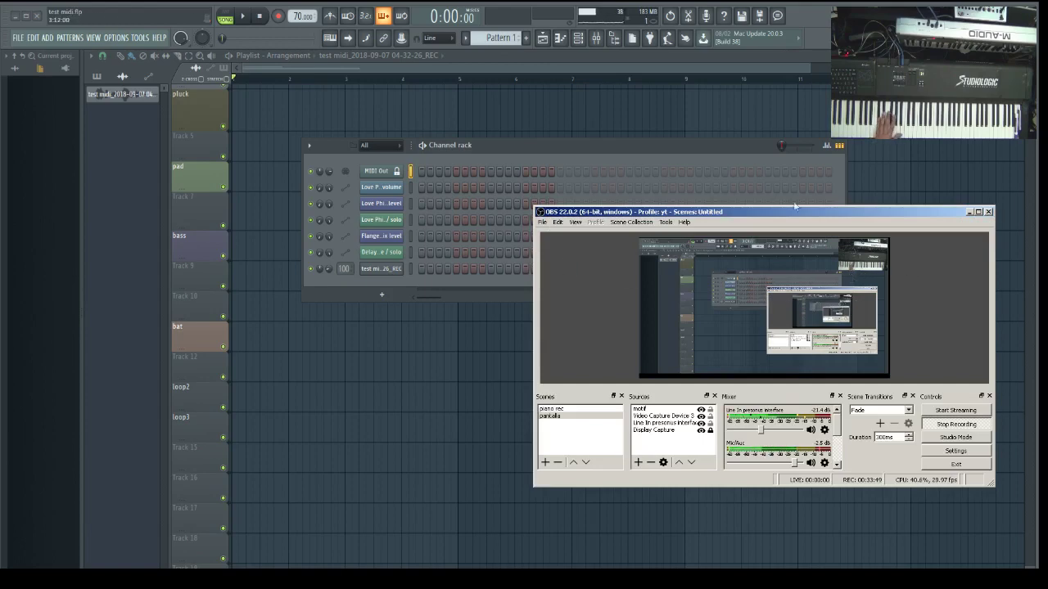
{"action": "left_click", "coordinate": [967, 212]}
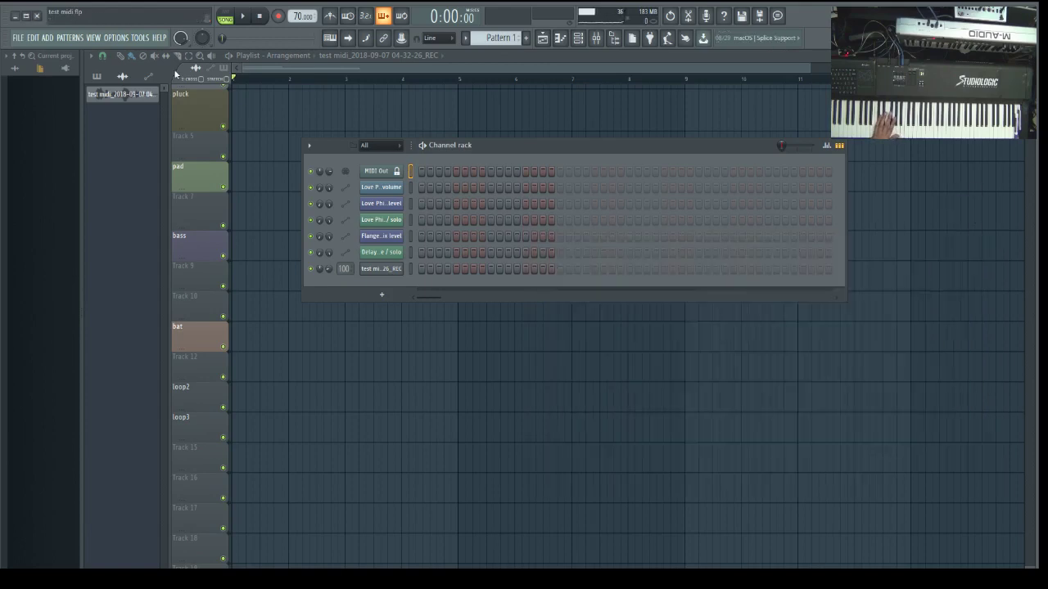
{"action": "left_click", "coordinate": [561, 40]}
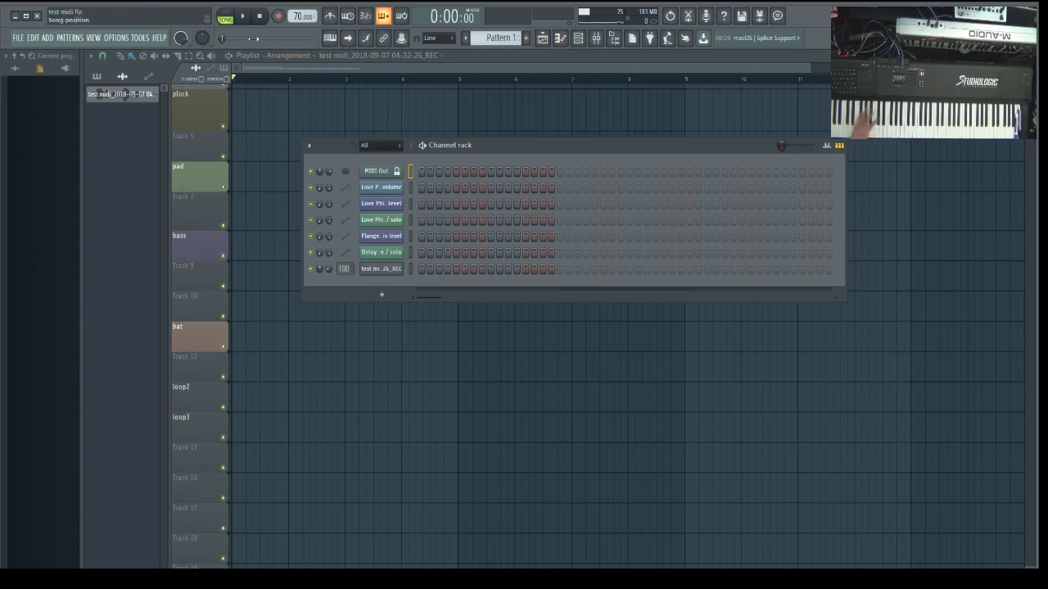
{"action": "right_click", "coordinate": [279, 15]}
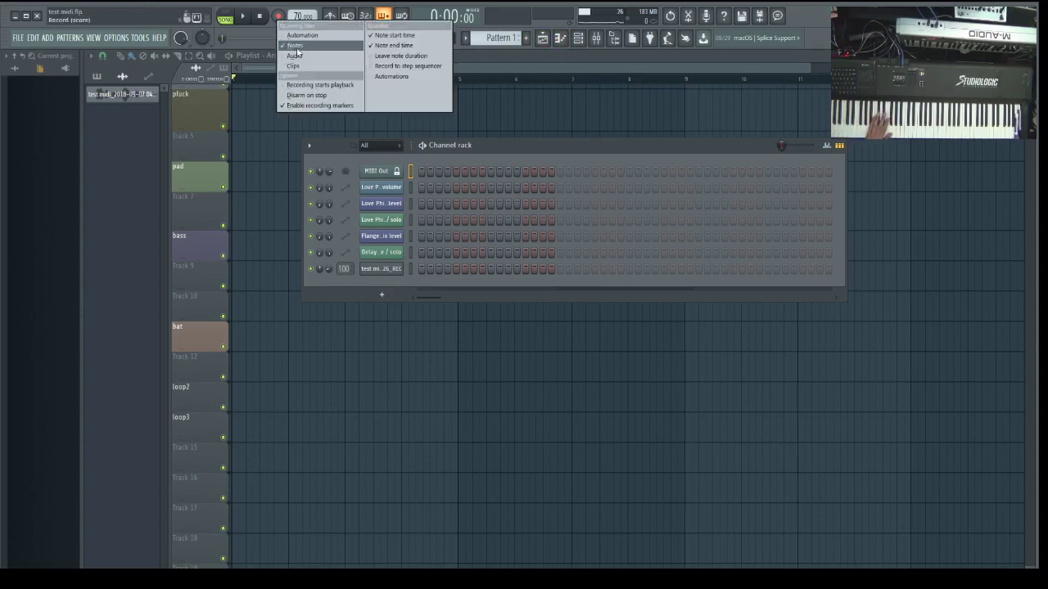
{"action": "left_click", "coordinate": [249, 29]}
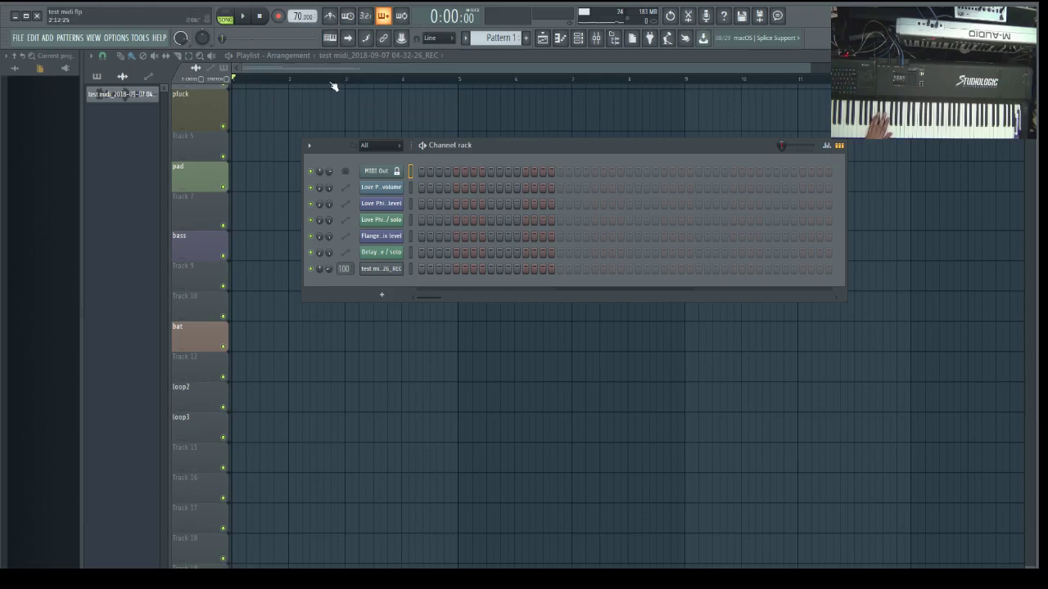
Open the MIDI Out channel's piano roll and record a short run of notes from the MIDI keyboard
{"action": "right_click", "coordinate": [378, 172]}
{"action": "left_click", "coordinate": [424, 174]}
{"action": "left_click_drag", "start_coordinate": [425, 252], "coordinate": [491, 165]}
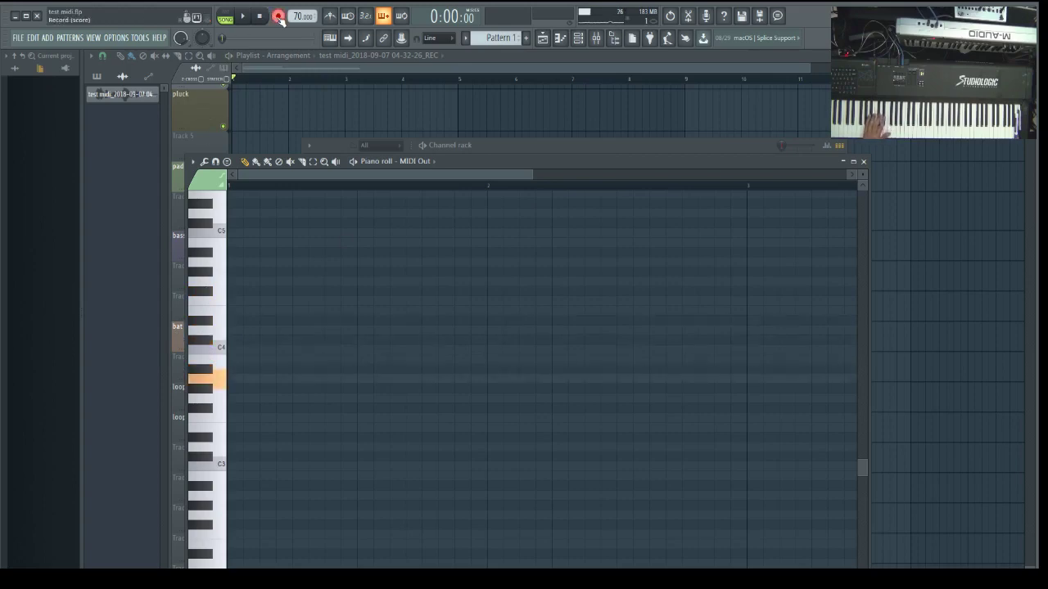
{"action": "left_click", "coordinate": [253, 24]}
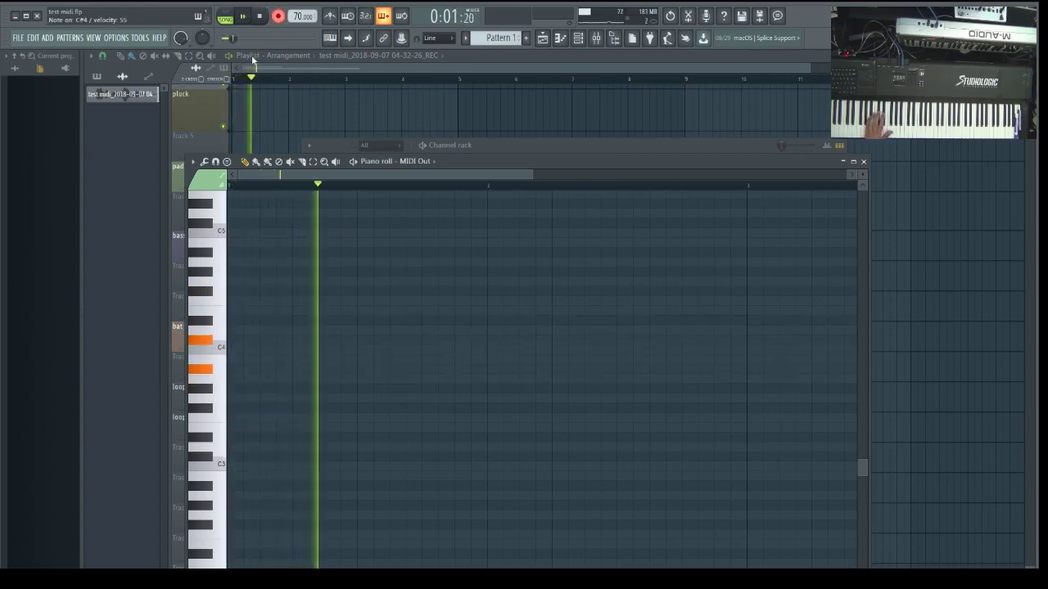
{"action": "key", "text": "space"}
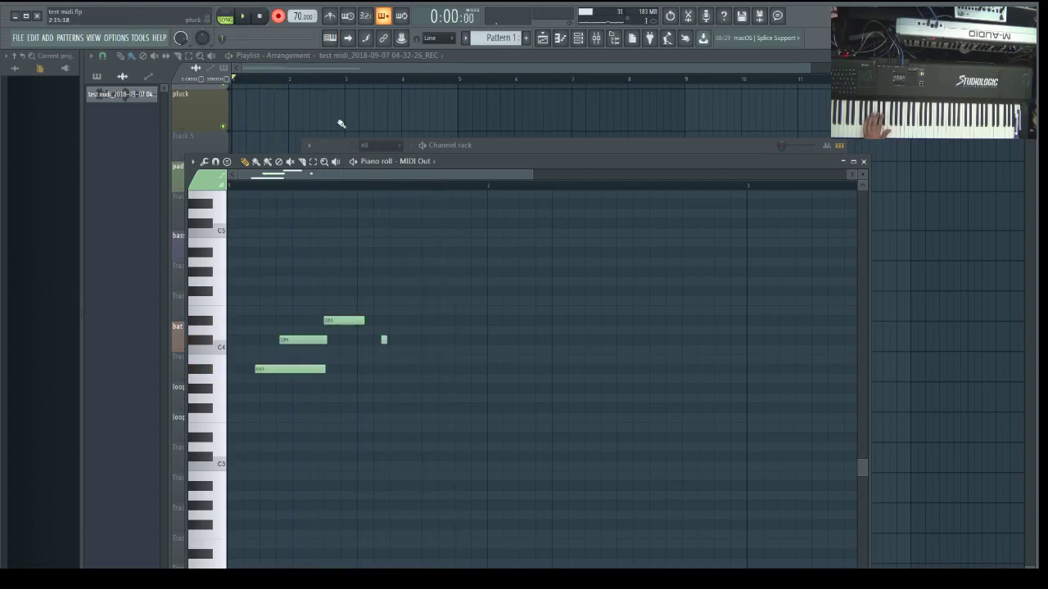
Bring the channel rack forward and delete the recorded audio channel ending in 26_REC
{"action": "left_click_drag", "start_coordinate": [497, 147], "coordinate": [607, 219]}
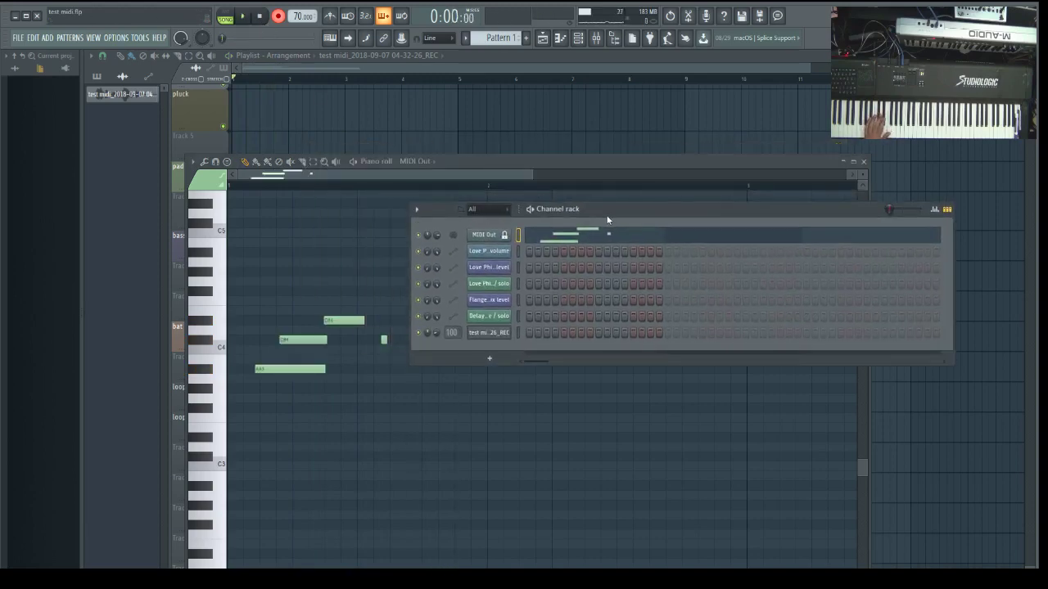
{"action": "left_click", "coordinate": [516, 334]}
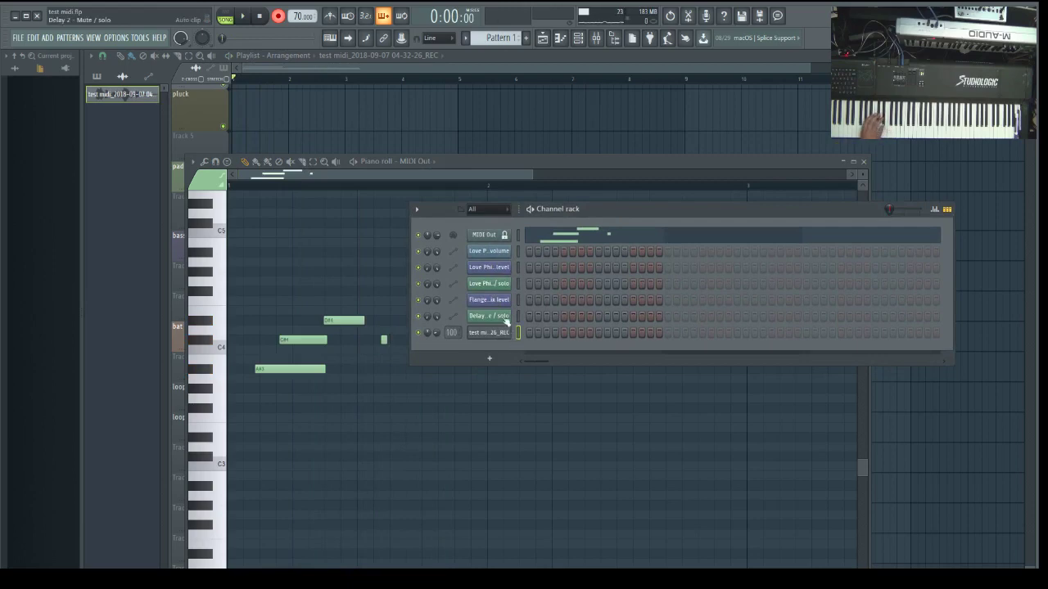
{"action": "key", "text": "alt+Delete"}
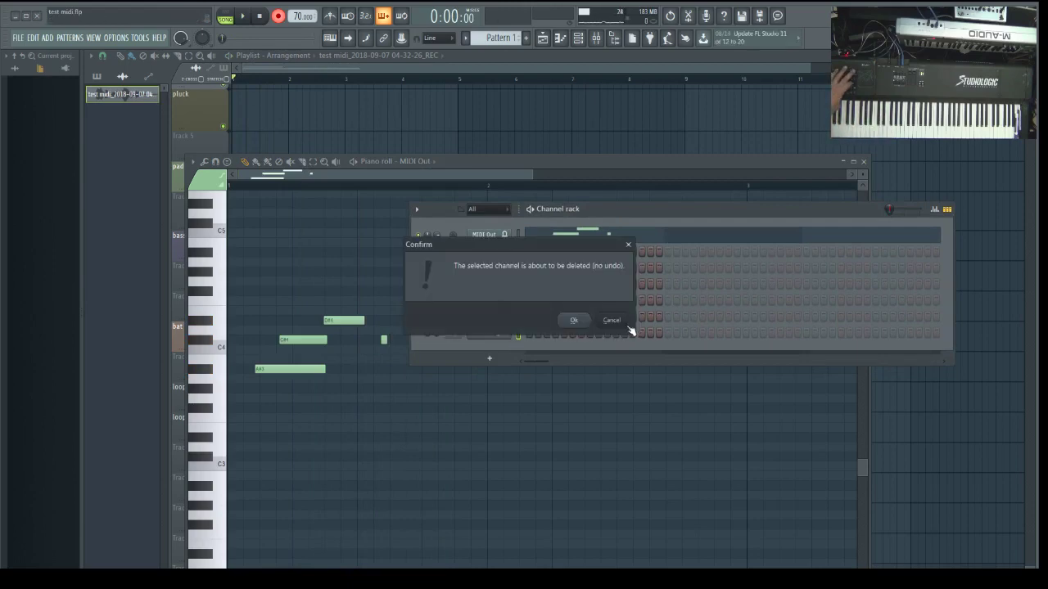
{"action": "left_click", "coordinate": [570, 320]}
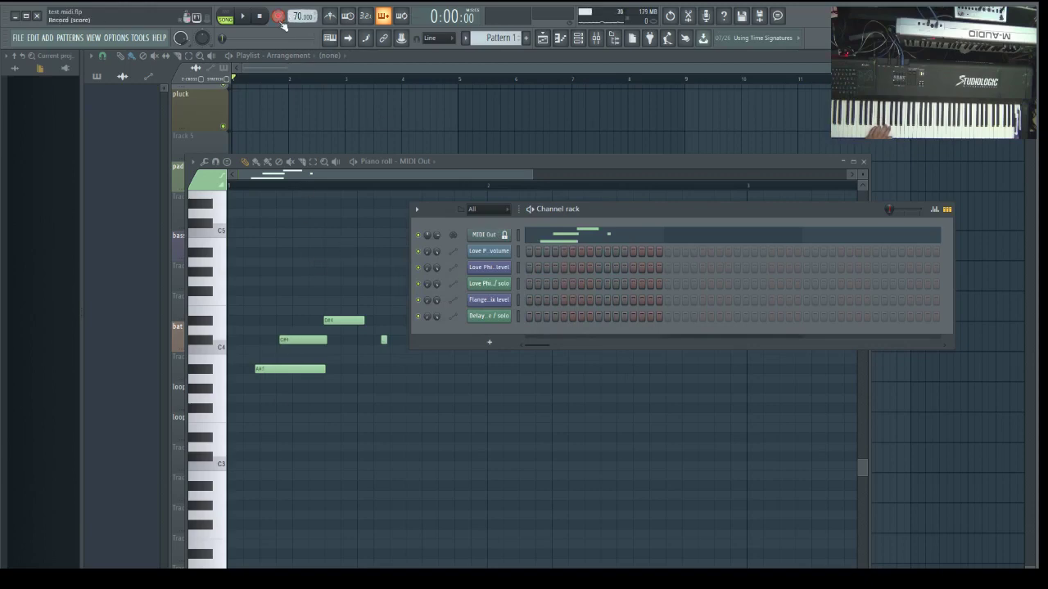
Disarm recording and play back the recorded MIDI Out notes, moving the piano roll window up before stopping
{"action": "left_click", "coordinate": [240, 18]}
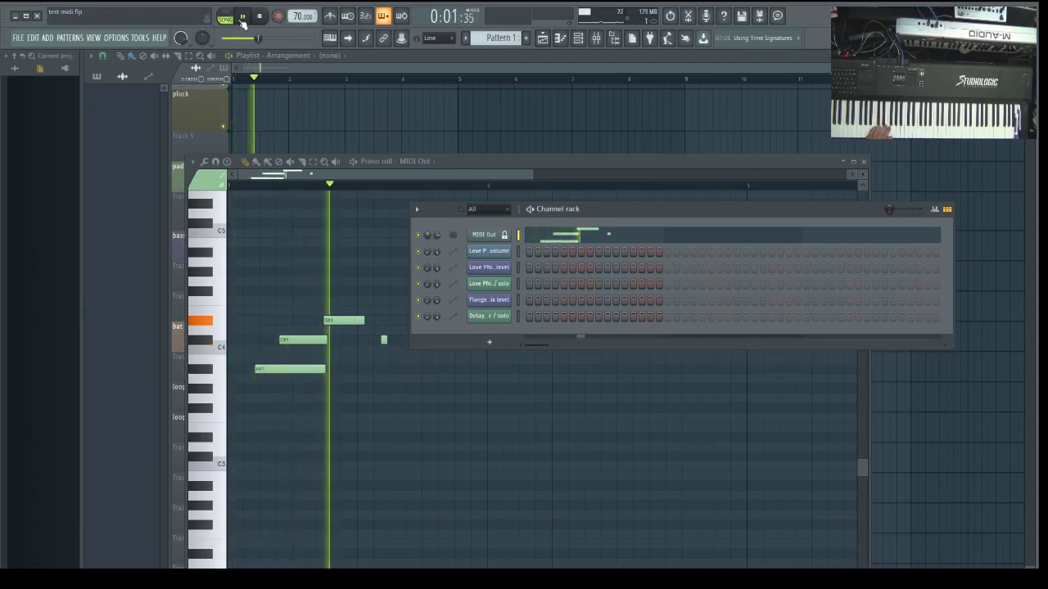
{"action": "left_click_drag", "start_coordinate": [469, 162], "coordinate": [478, 129]}
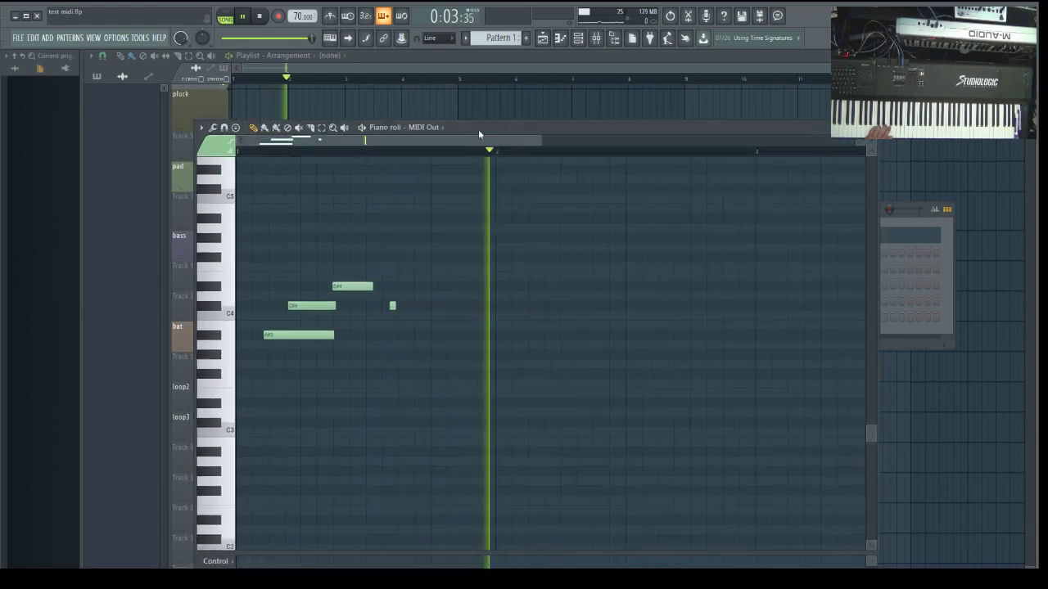
{"action": "key", "text": "space"}
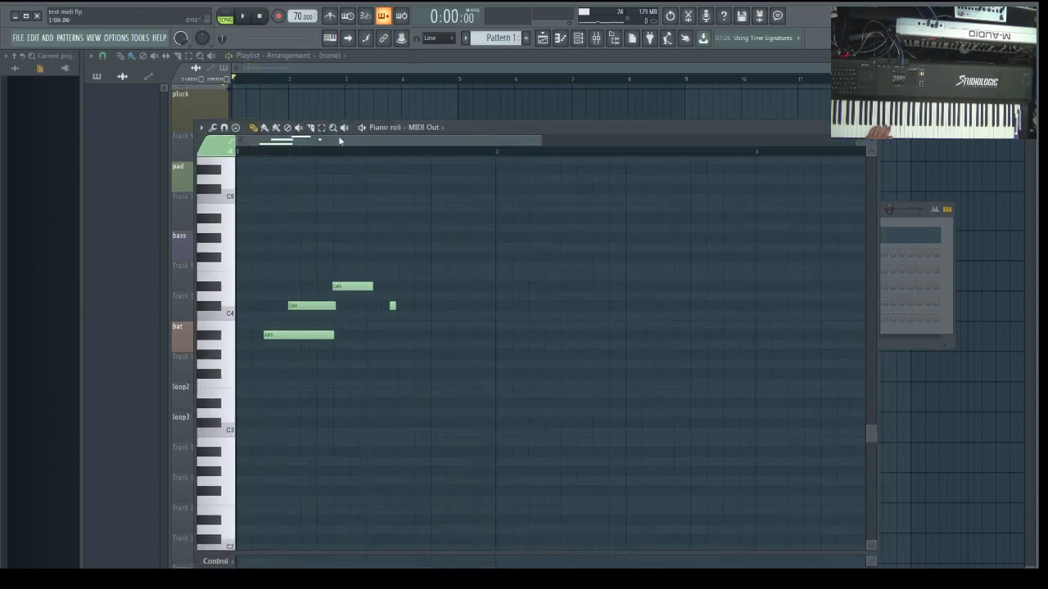
Open the MIDI settings, select the micro lite: Port 1 output to check its port number, and close the settings
{"action": "left_click", "coordinate": [117, 38]}
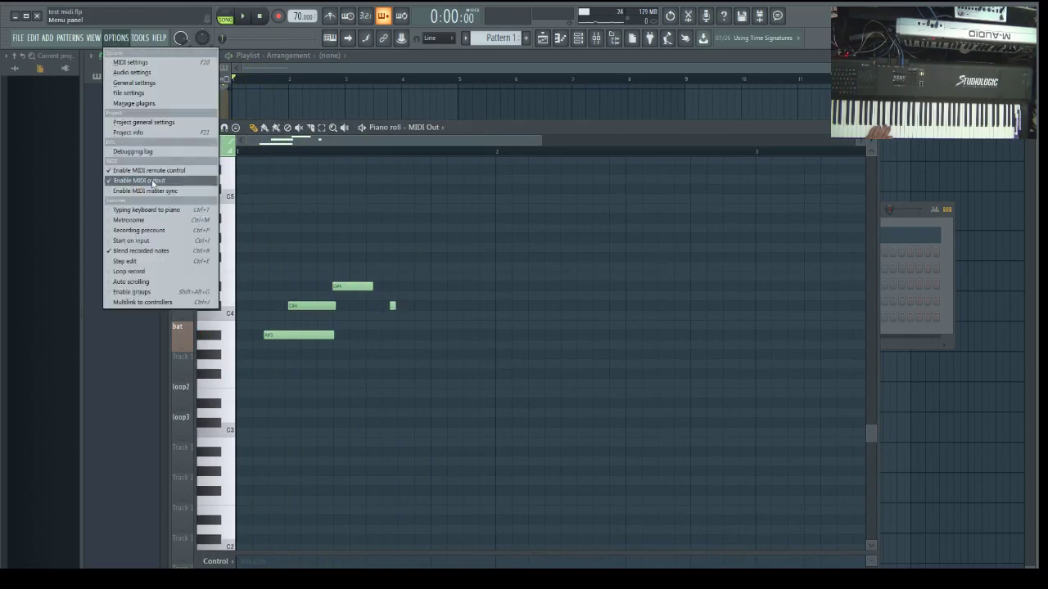
{"action": "left_click", "coordinate": [133, 63]}
{"action": "left_click_drag", "start_coordinate": [544, 223], "coordinate": [601, 170]}
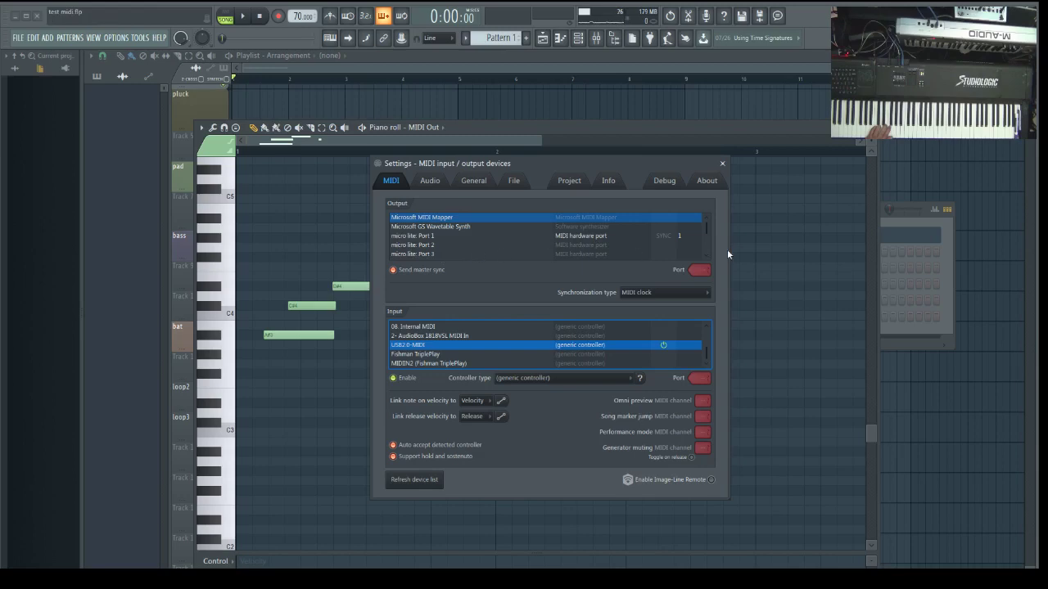
{"action": "left_click", "coordinate": [416, 238]}
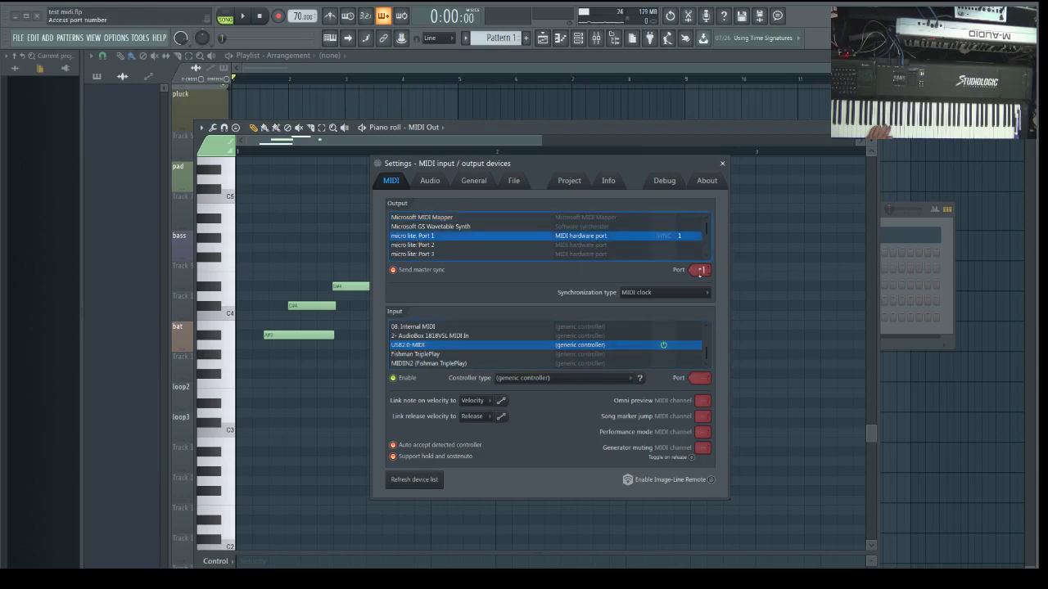
{"action": "left_click", "coordinate": [722, 163]}
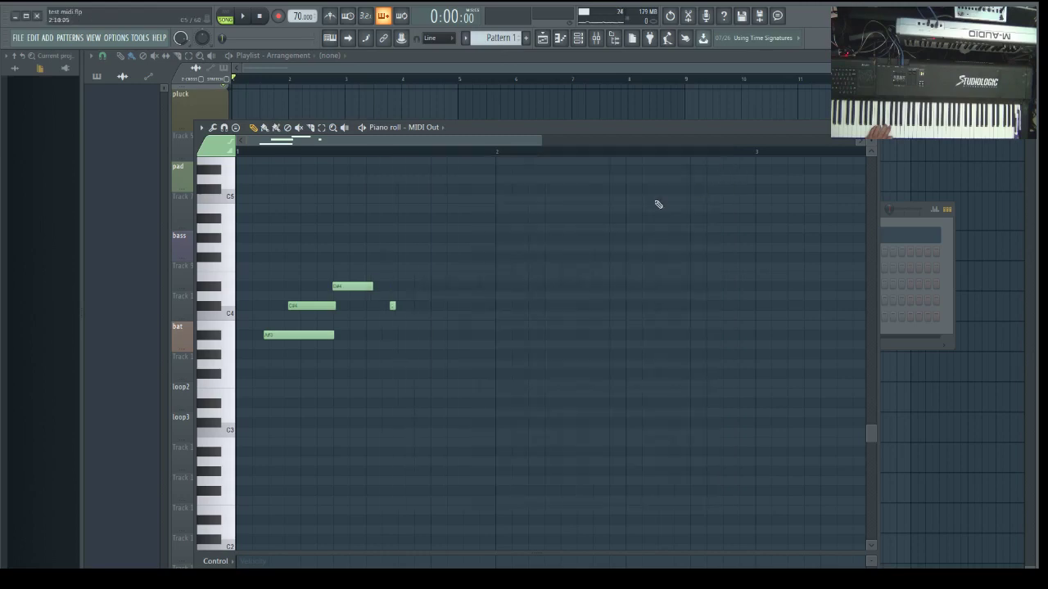
Open the MIDI Out channel's settings, play the recorded notes and set the output port to 1
{"action": "double_click", "coordinate": [916, 207]}
{"action": "left_click", "coordinate": [489, 235]}
{"action": "left_click", "coordinate": [501, 236]}
{"action": "left_click", "coordinate": [504, 235]}
{"action": "left_click_drag", "start_coordinate": [919, 115], "coordinate": [689, 174]}
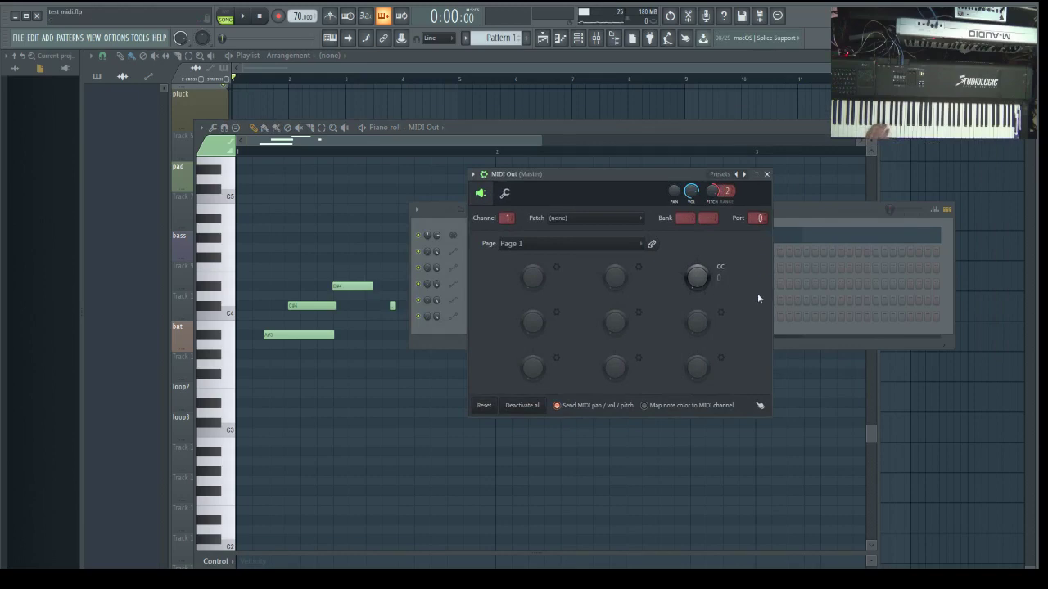
{"action": "left_click", "coordinate": [243, 16]}
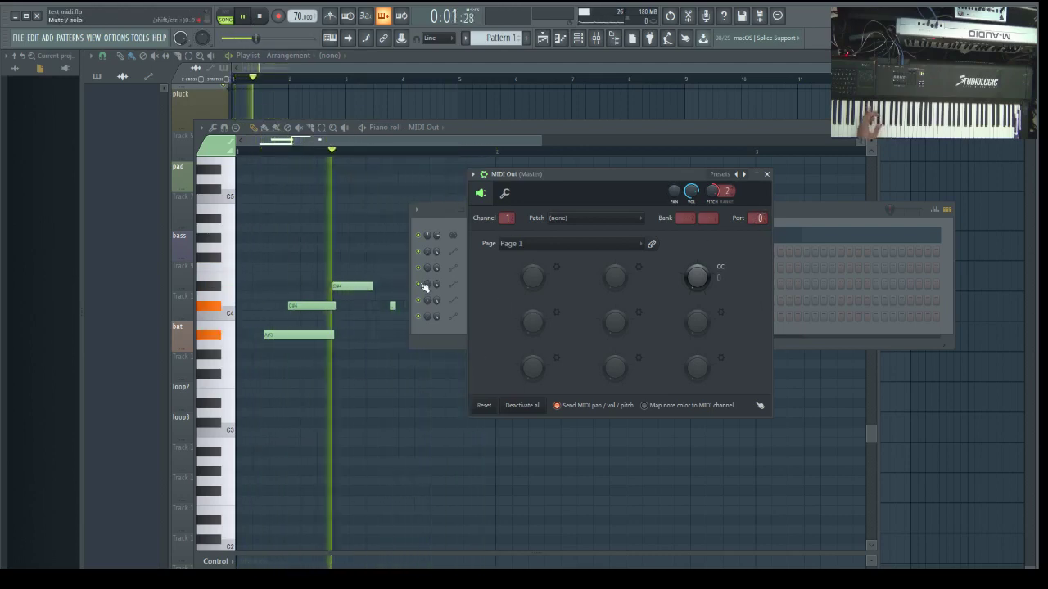
{"action": "left_click_drag", "start_coordinate": [756, 218], "coordinate": [763, 366]}
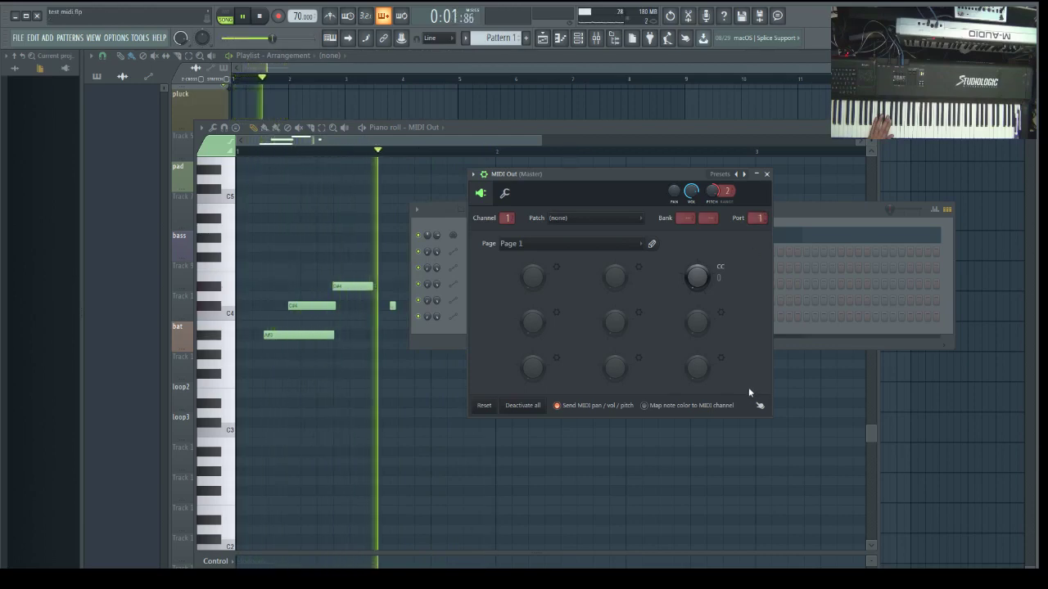
Try MIDI channel 2 on the MIDI Out channel and return it to channel 1 during playback
{"action": "scroll", "coordinate": [505, 220], "scroll_direction": "up", "scroll_amount": 1}
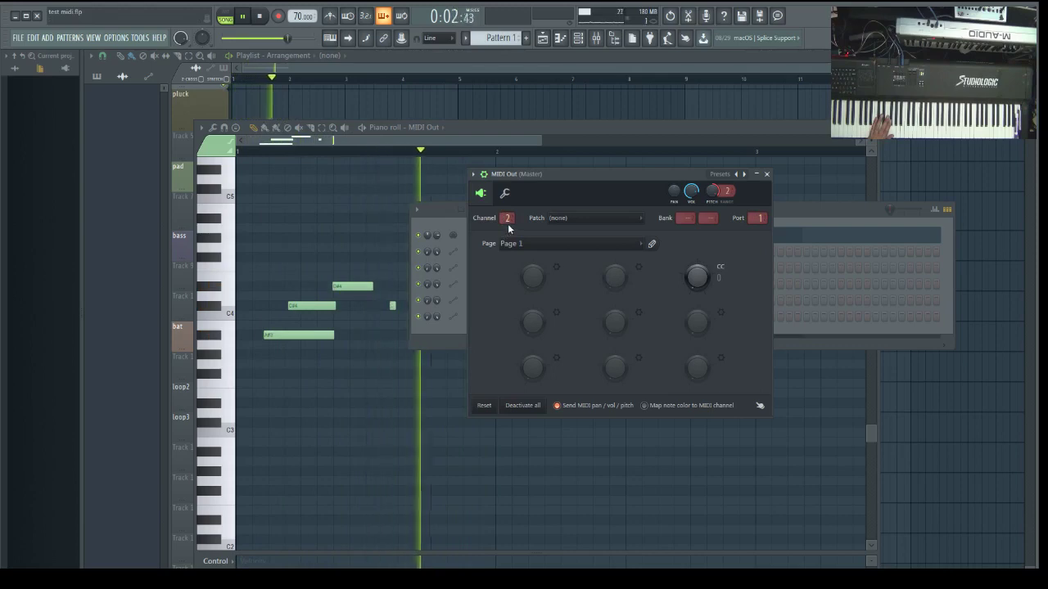
{"action": "scroll", "coordinate": [507, 219], "scroll_direction": "down", "scroll_amount": 1}
{"action": "scroll", "coordinate": [507, 219], "scroll_direction": "up", "scroll_amount": 1}
{"action": "scroll", "coordinate": [505, 219], "scroll_direction": "down", "scroll_amount": 1}
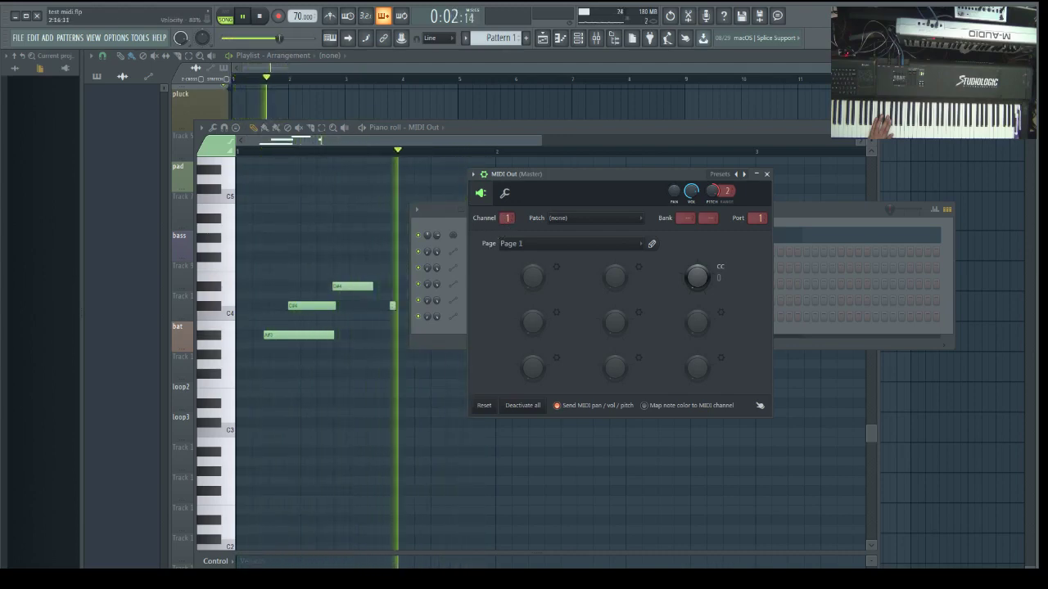
Check the recording in OBS, close the MIDI Out settings window and stop playback
{"action": "key", "text": "alt+Tab"}
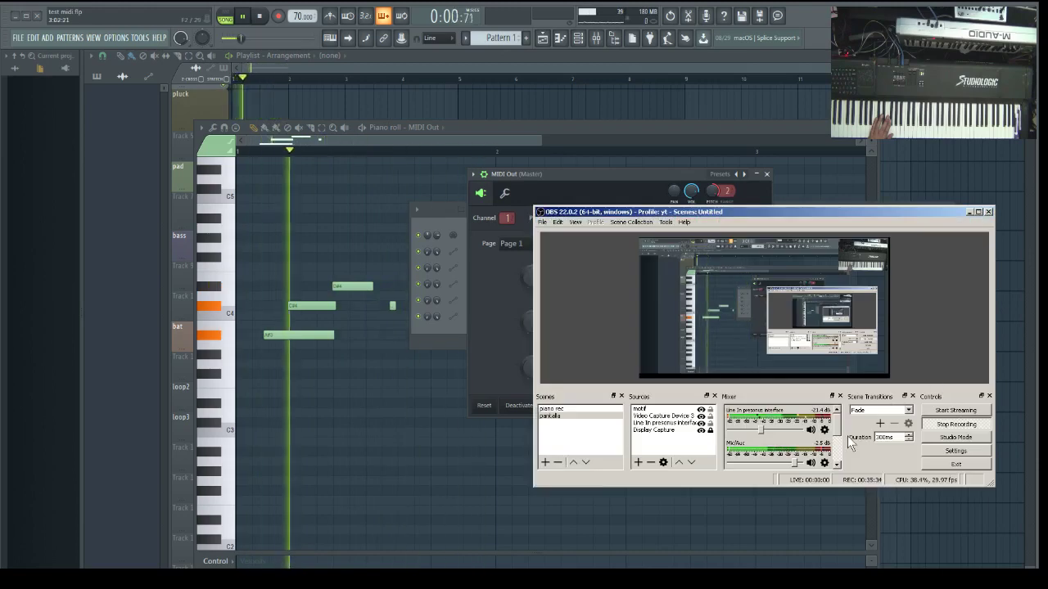
{"action": "left_click", "coordinate": [968, 212]}
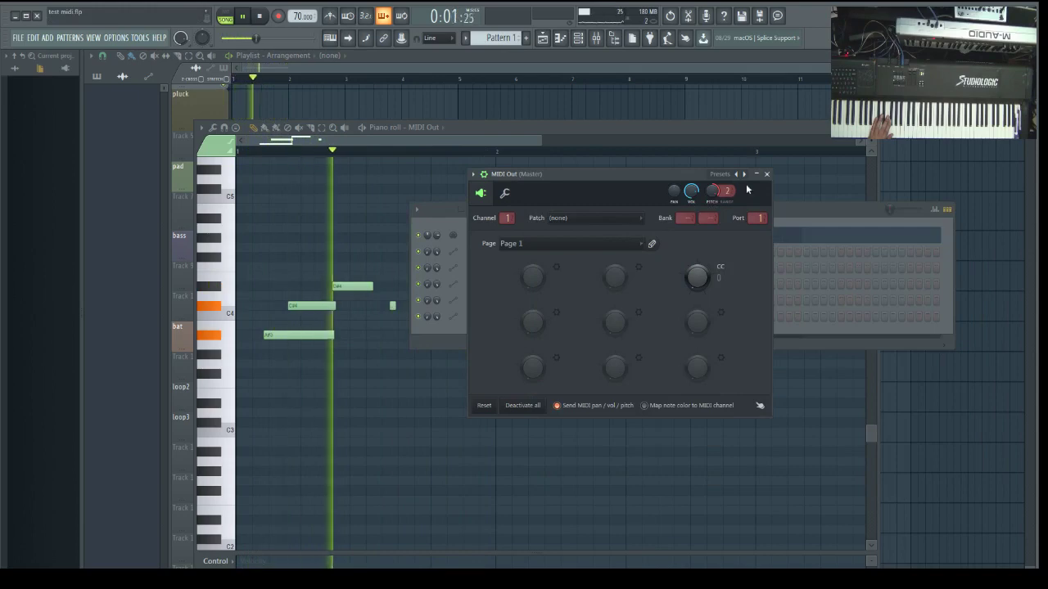
{"action": "key", "text": "Escape"}
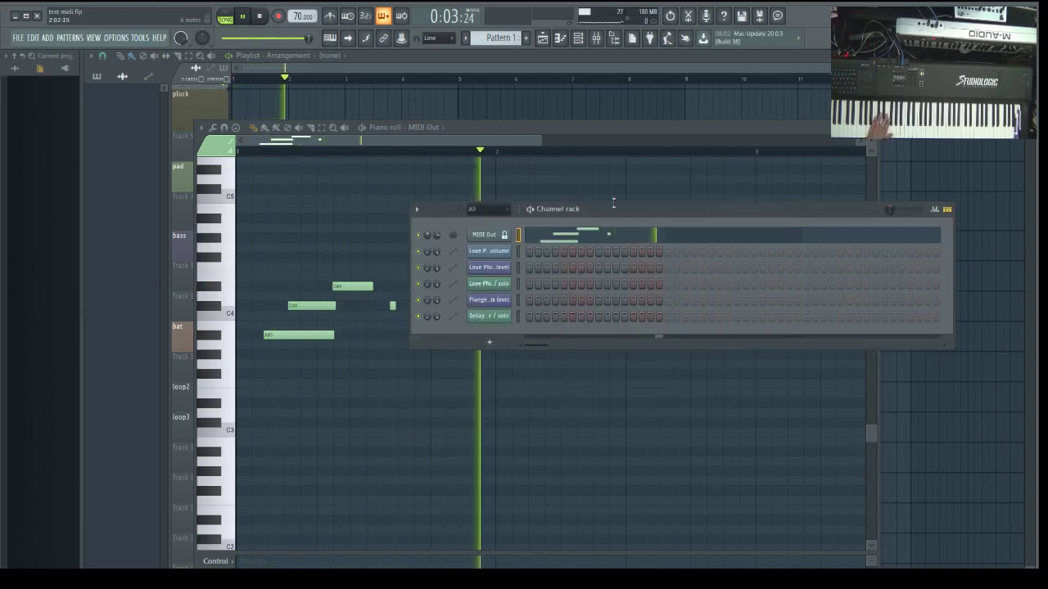
{"action": "left_click", "coordinate": [260, 16]}
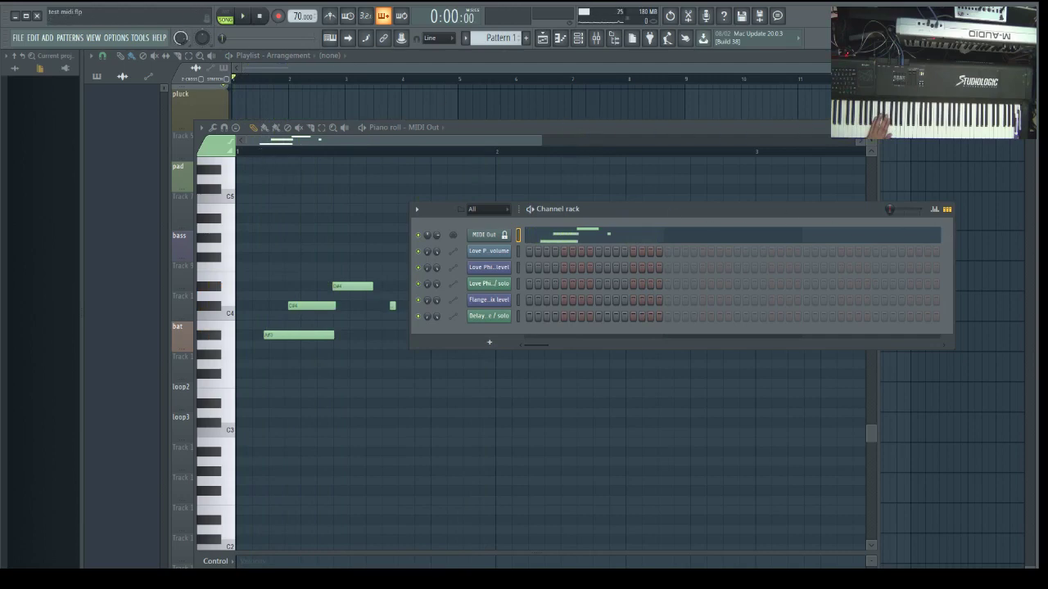
Close the piano roll and exit FL Studio without saving the changes to test midi.flp
{"action": "left_click", "coordinate": [867, 128]}
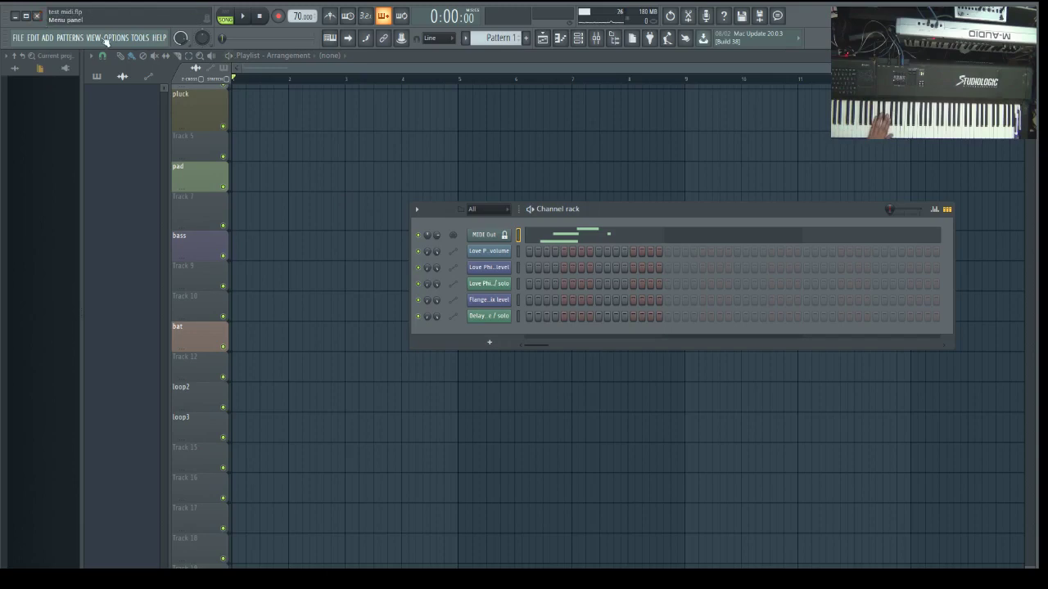
{"action": "left_click", "coordinate": [37, 16]}
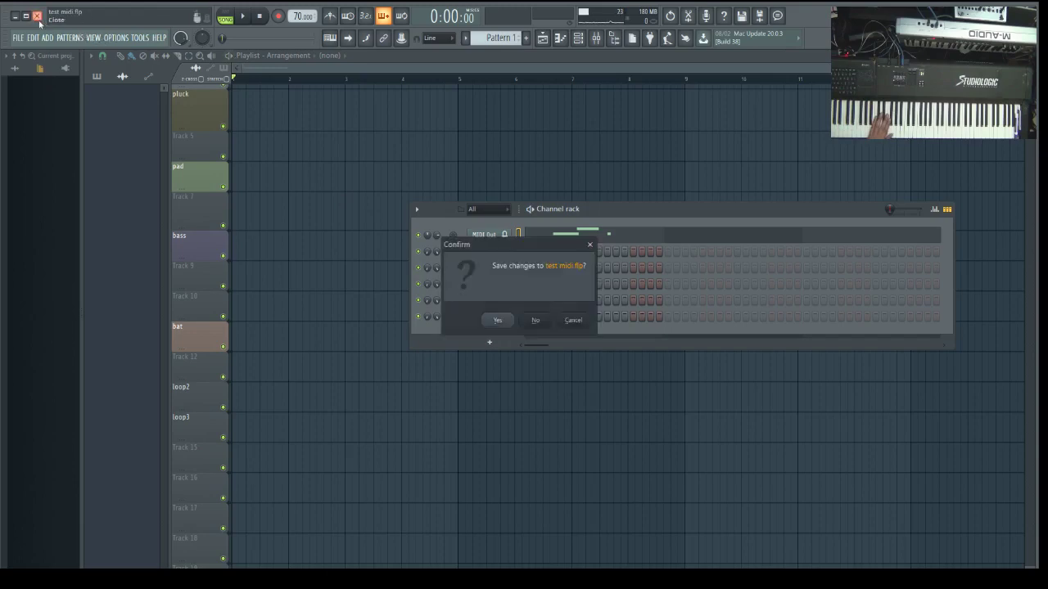
{"action": "left_click", "coordinate": [536, 321]}
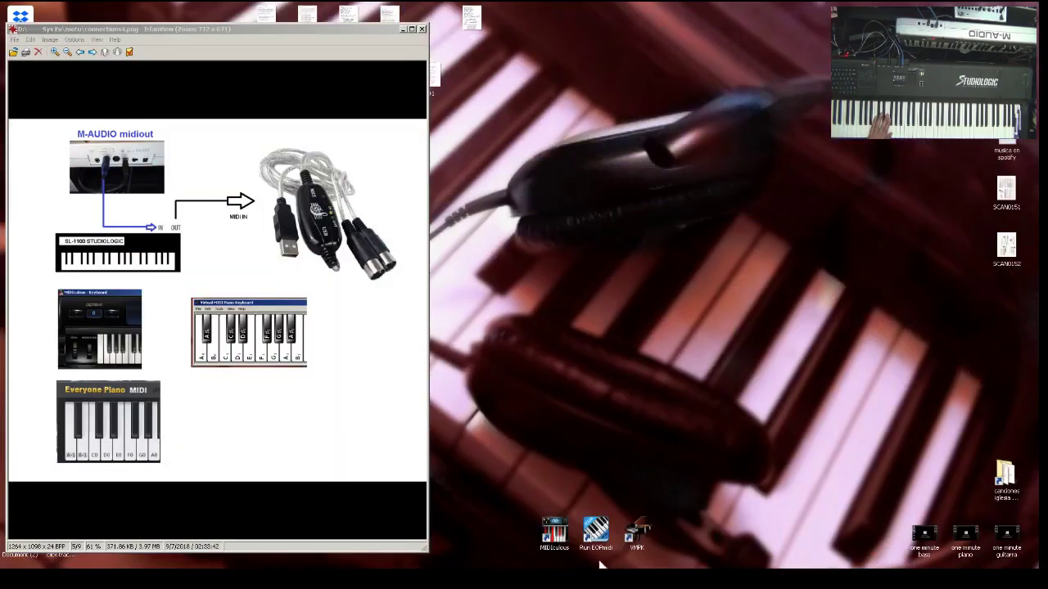
Switch to OBS and reposition its window beside the MIDI connection diagram
{"action": "key", "text": "alt+Tab"}
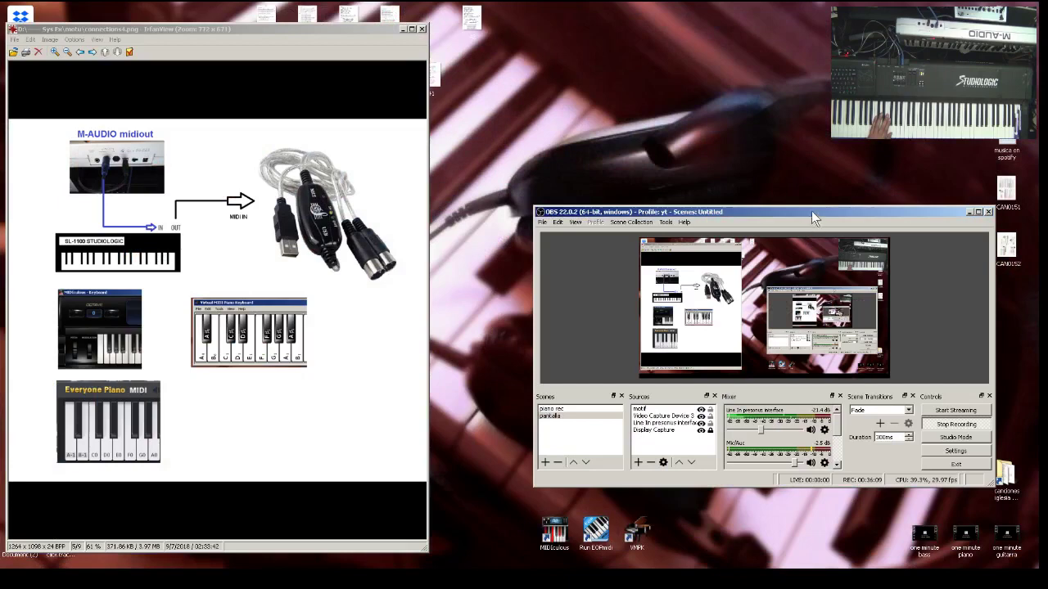
{"action": "left_click_drag", "start_coordinate": [811, 210], "coordinate": [766, 187]}
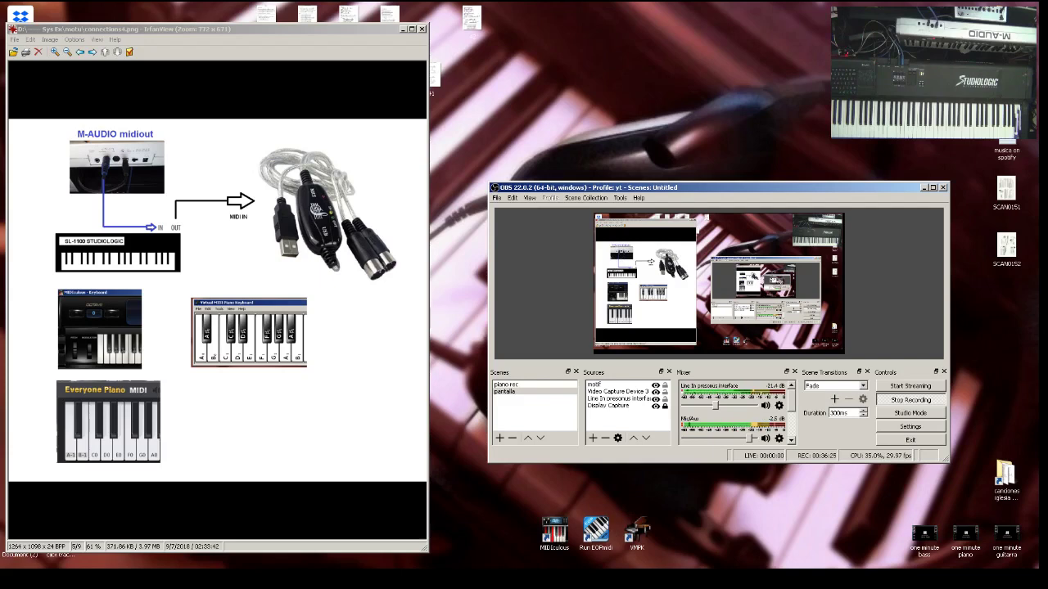
{"action": "left_click_drag", "start_coordinate": [677, 187], "coordinate": [662, 187]}
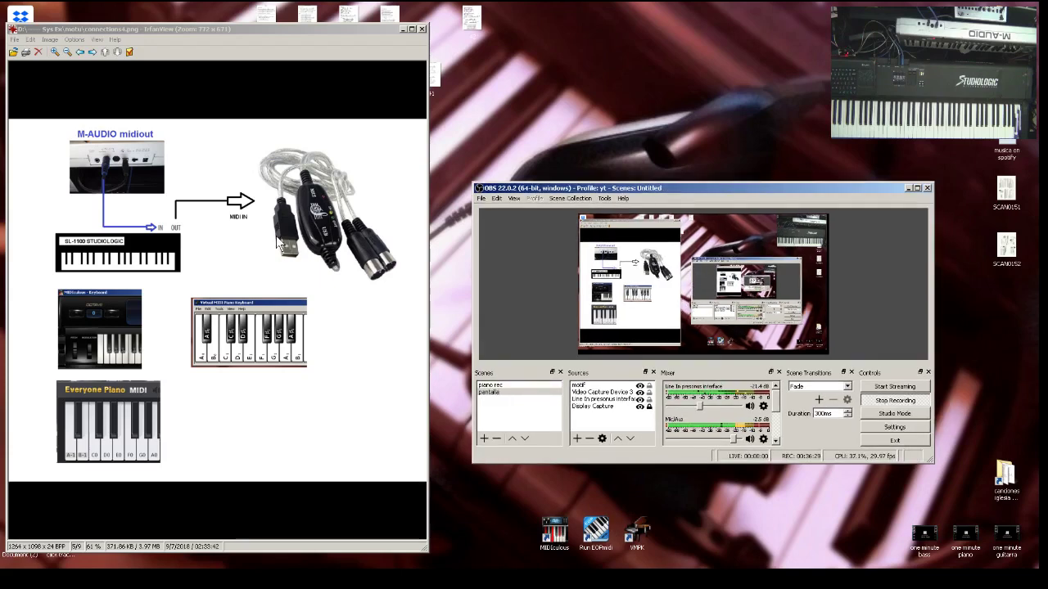